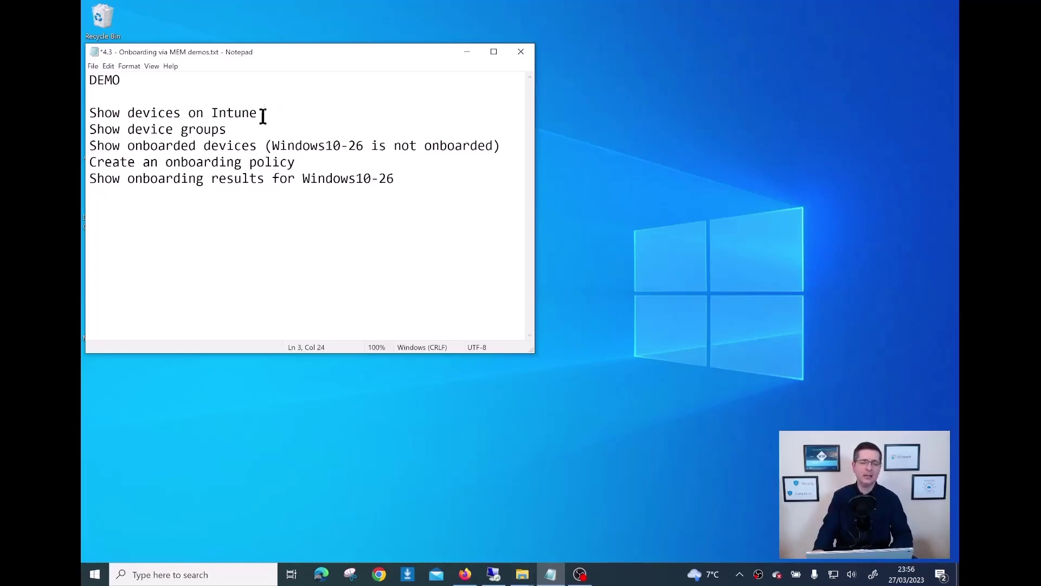
Review the demo outline in Notepad, switch to the Microsoft Intune admin center in Firefox, and examine its address and Windows devices list
drag(262, 114, 173, 114)
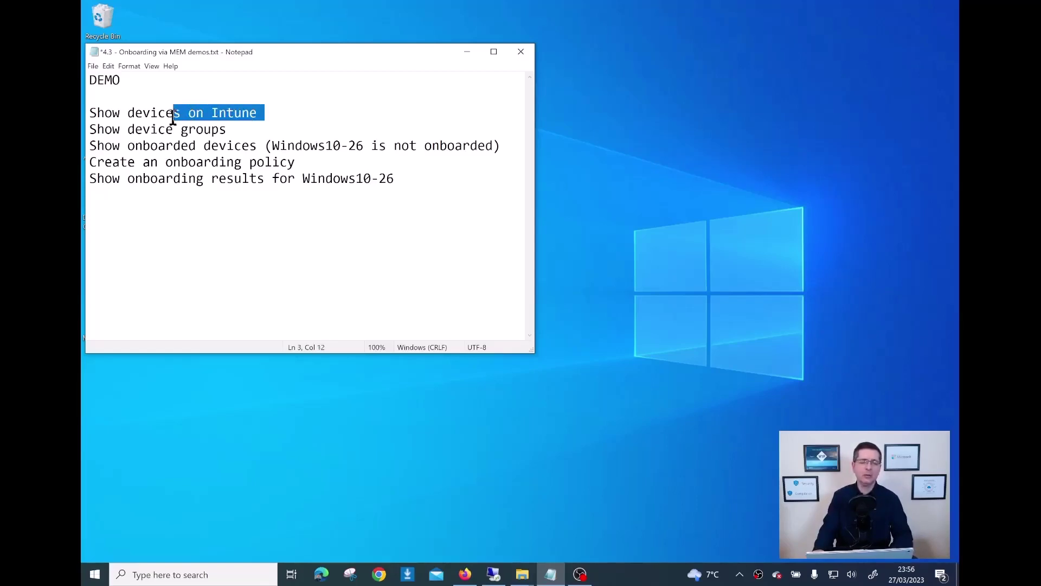
click(254, 129)
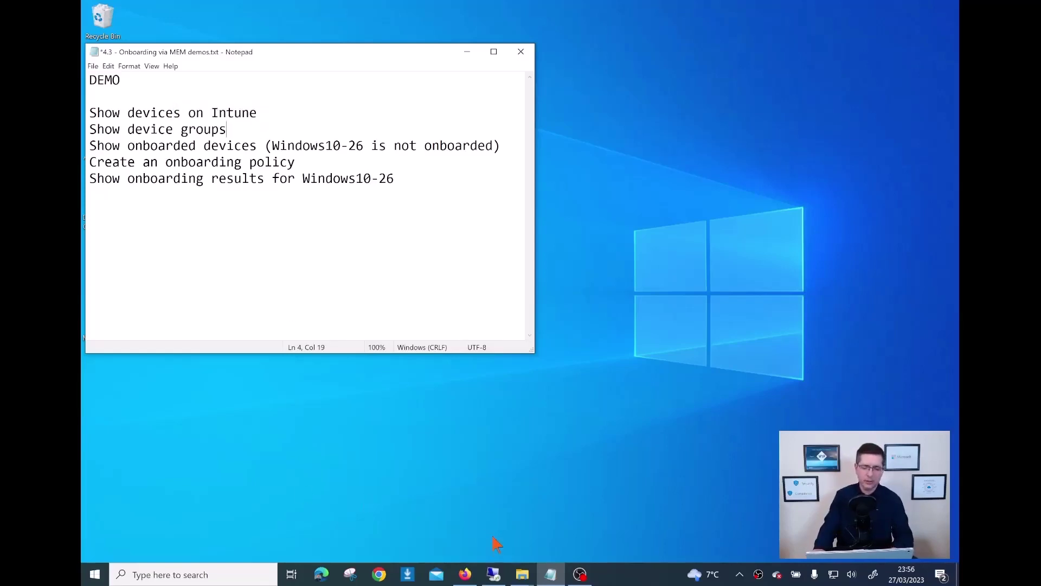
click(465, 573)
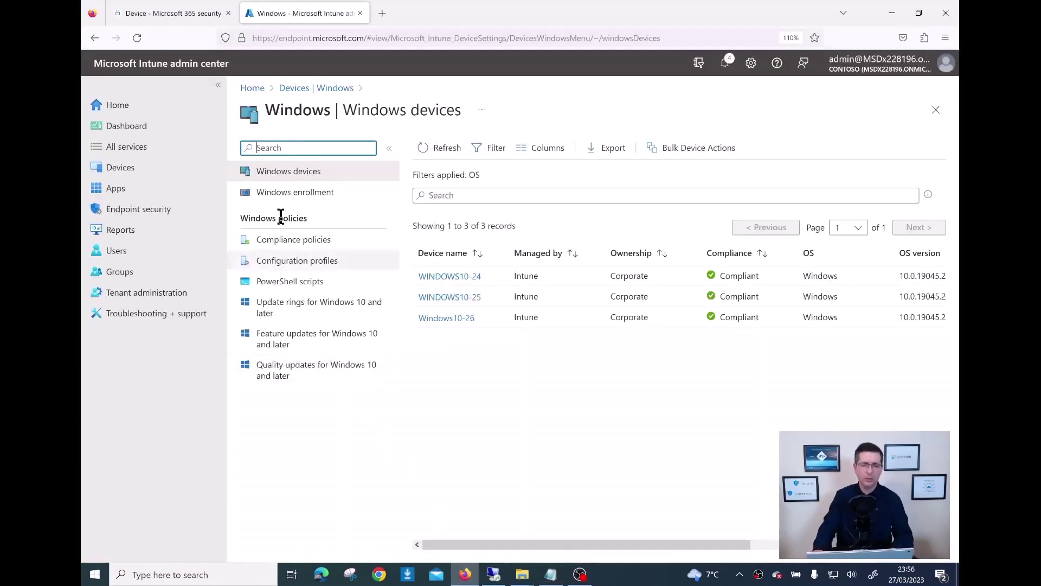
click(285, 38)
drag(283, 38, 366, 38)
click(493, 445)
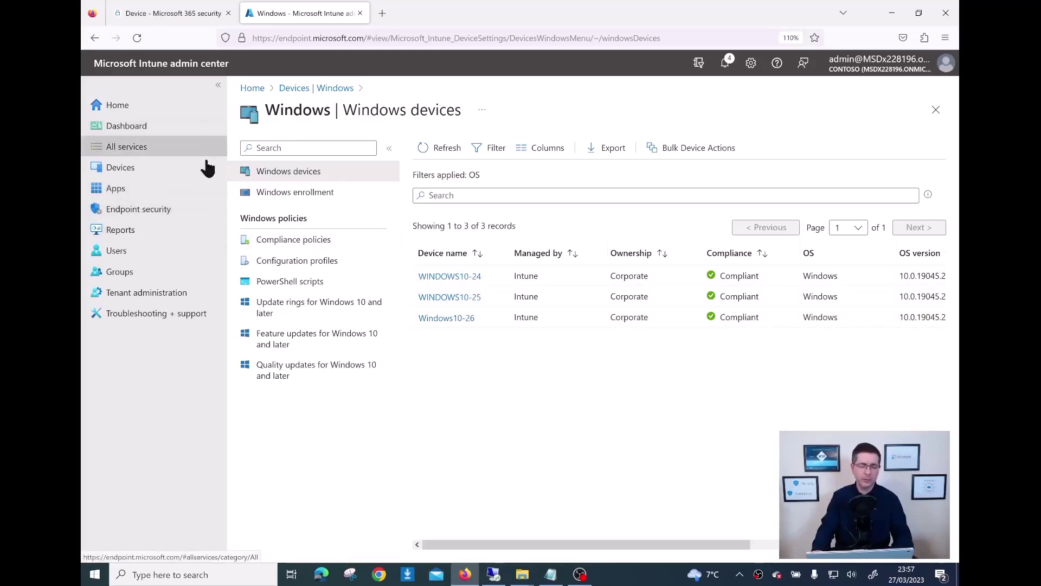
Search all groups for "windo" and view the members of the Windows 10 - 11 Ireland group
click(143, 278)
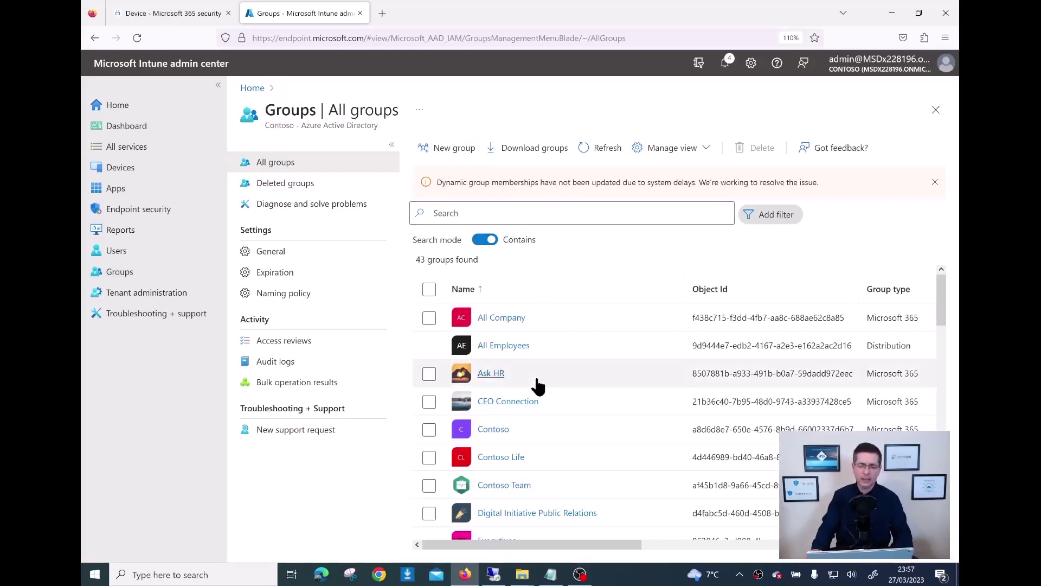
scroll(534, 383, down, 7)
scroll(537, 384, up, 7)
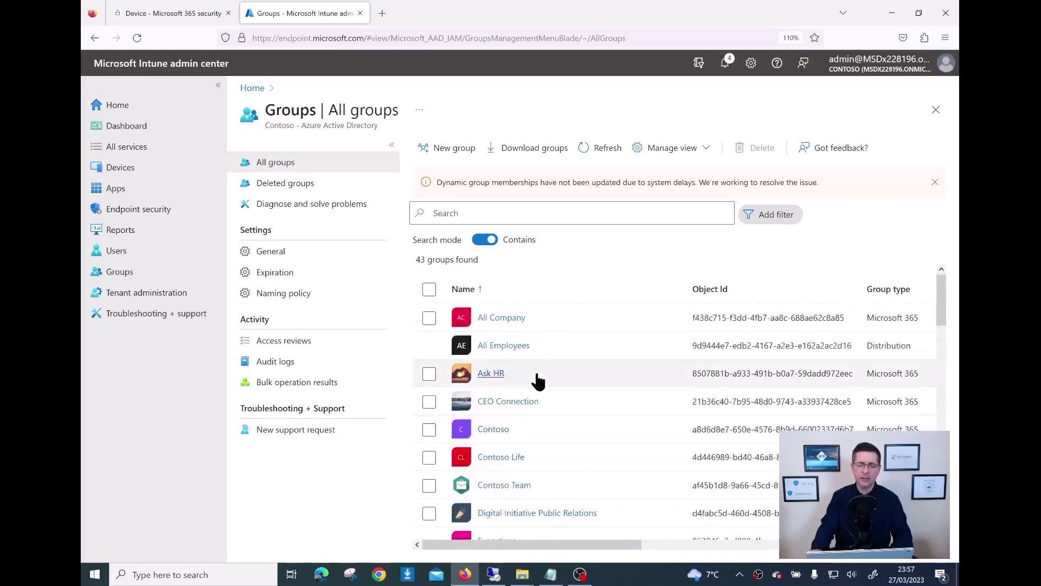
click(505, 214)
text(windo)
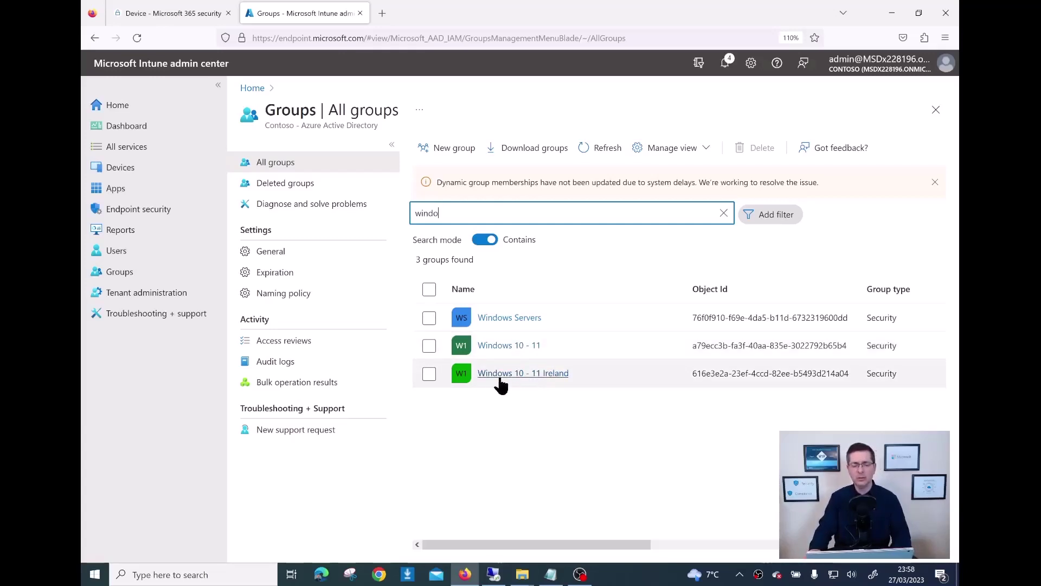
click(547, 375)
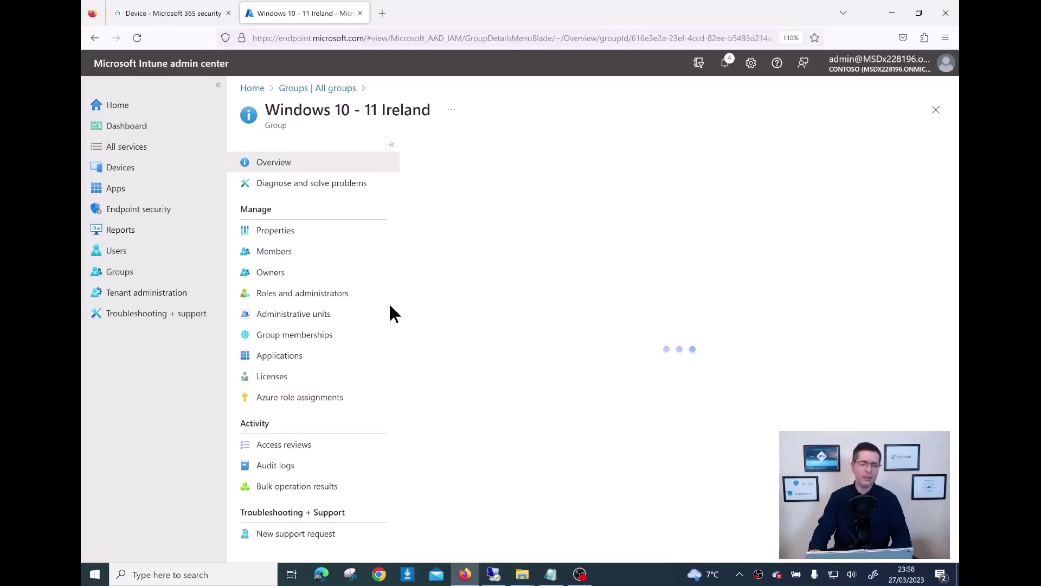
click(276, 255)
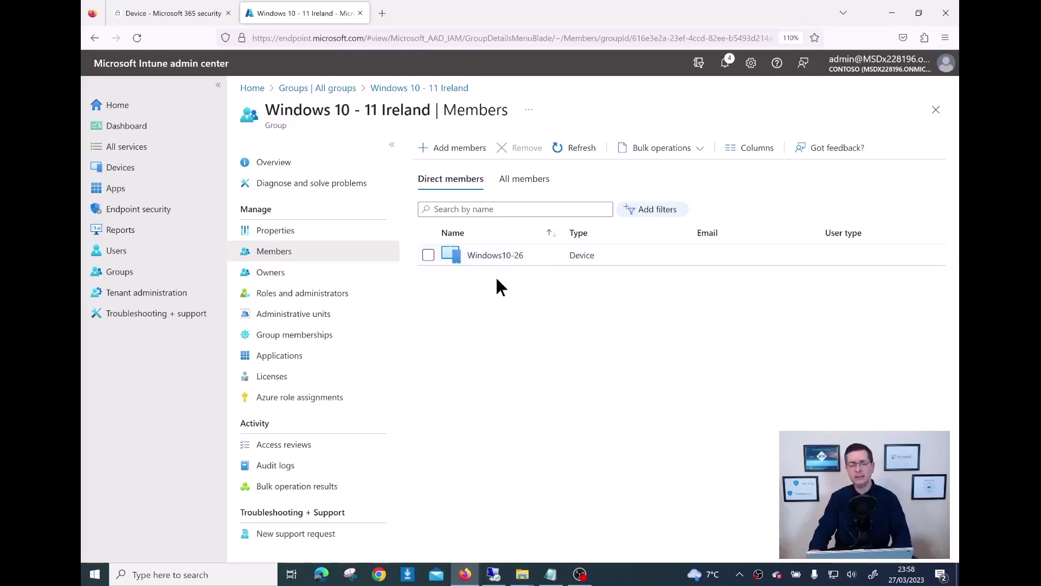
Search the candidates for new group members with "wind", look through the available Windows devices, and close the selection without adding any
click(455, 154)
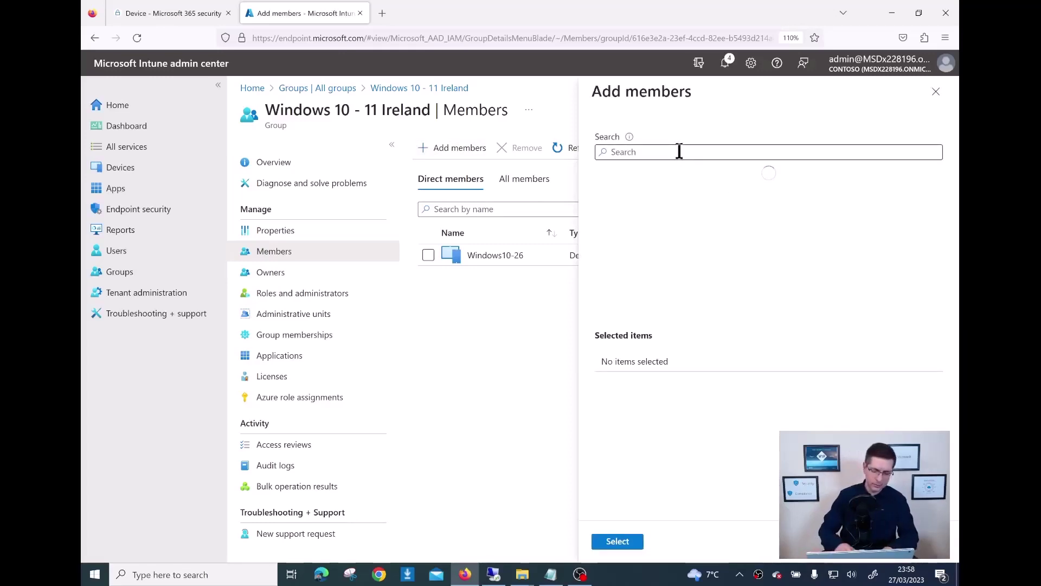
click(649, 154)
text(win)
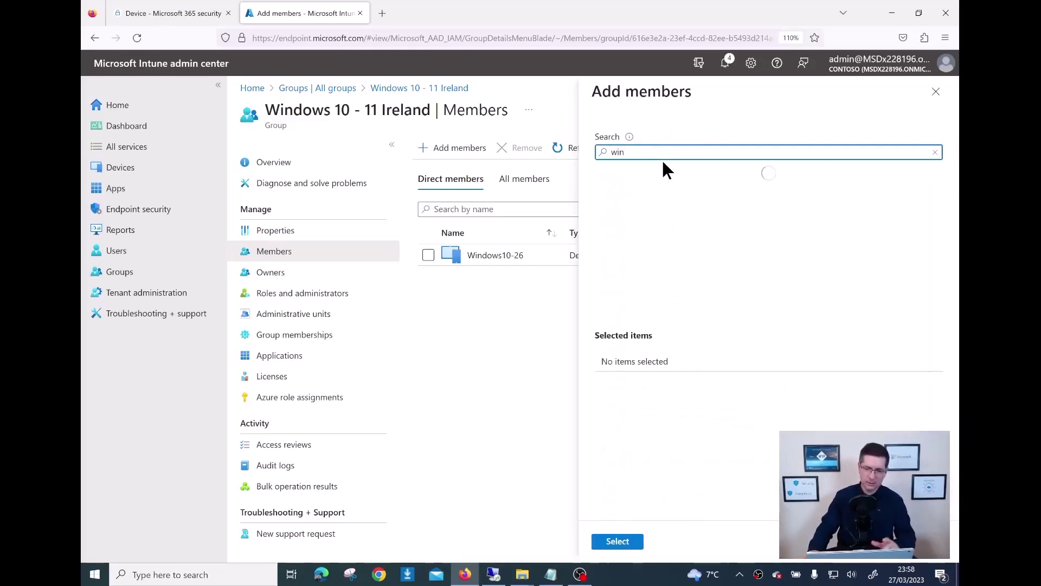
text(d)
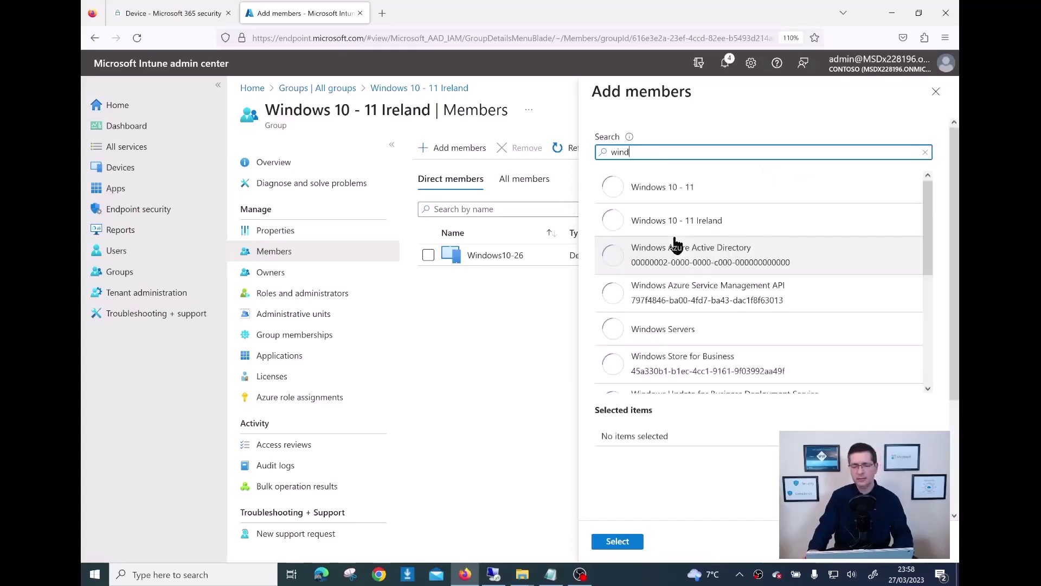
scroll(711, 290, down, 3)
scroll(711, 291, down, 2)
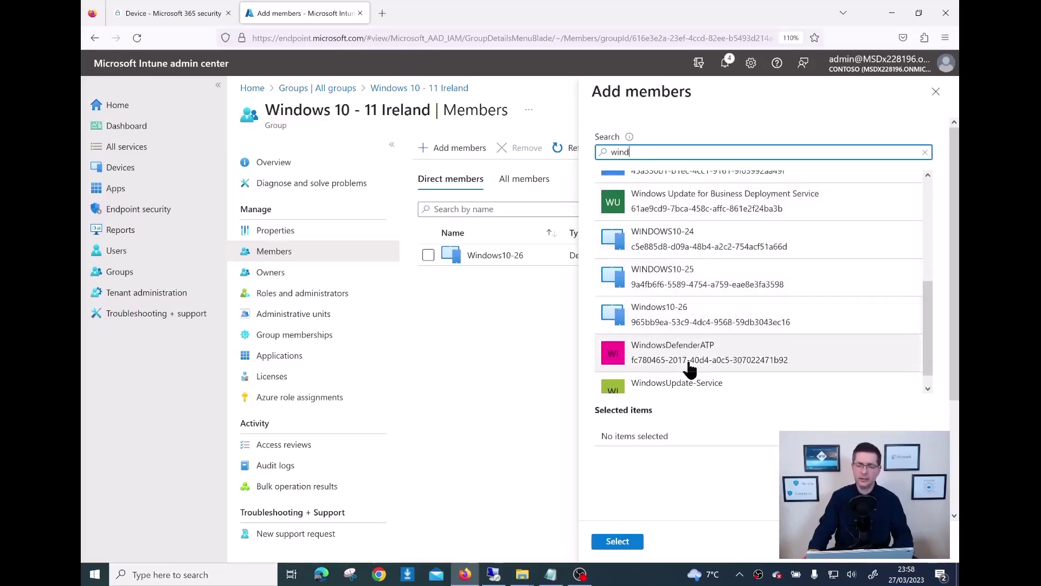
scroll(682, 308, up, 2)
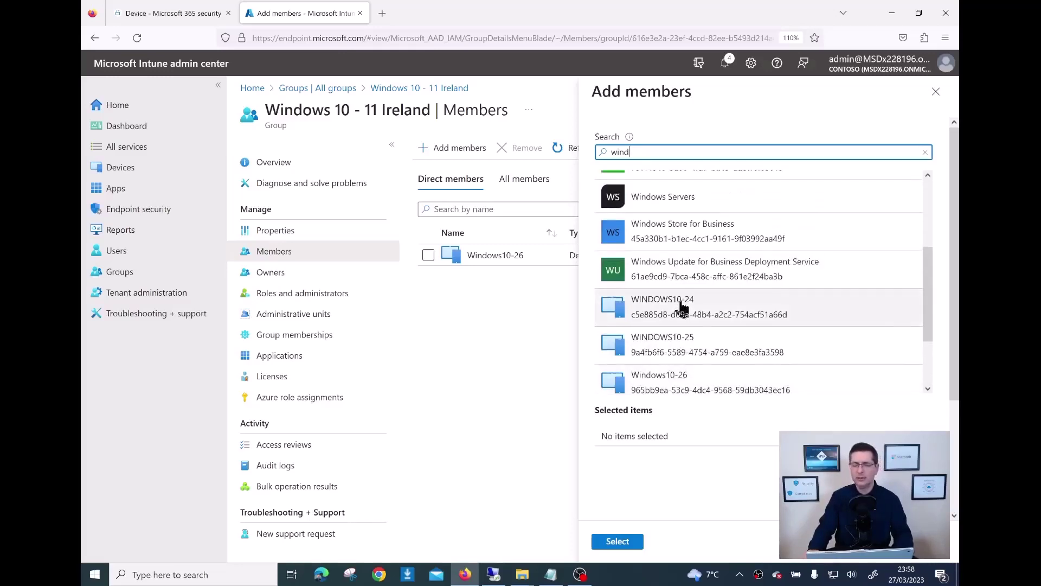
scroll(681, 304, up, 3)
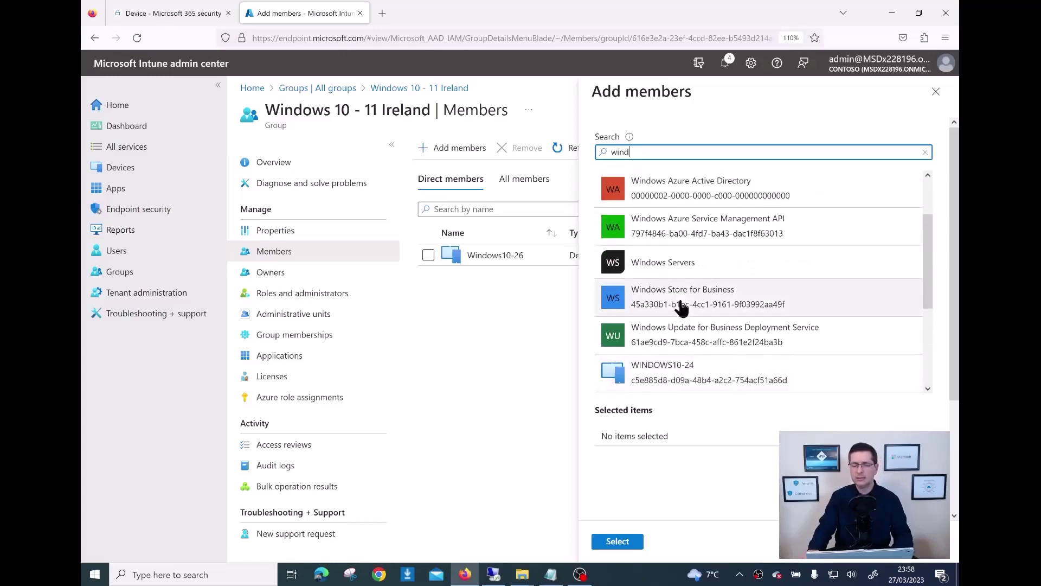
click(935, 92)
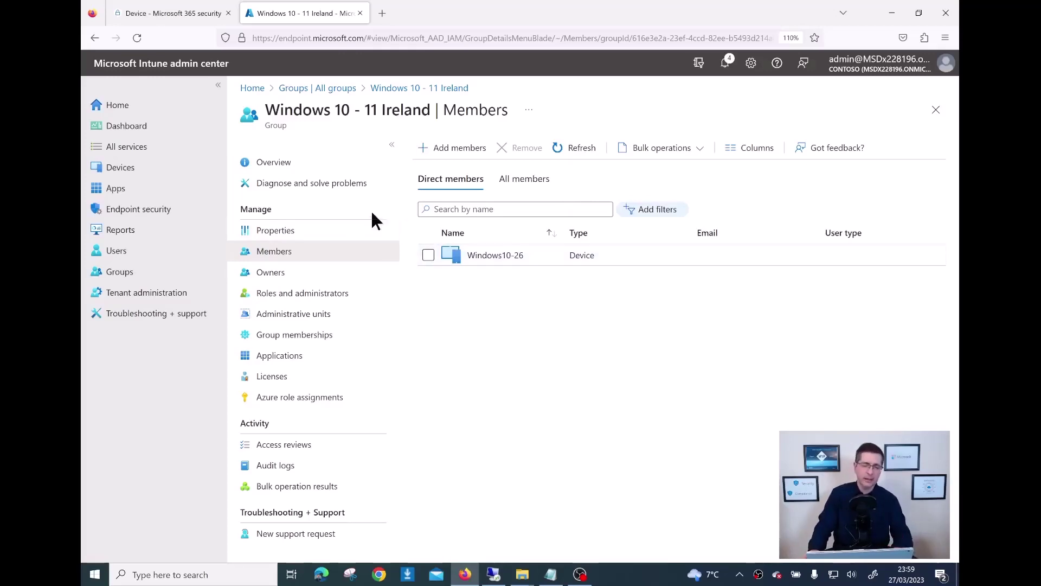
Return to all groups, start a new group, and review the available group types, leaving the type as Security
click(331, 88)
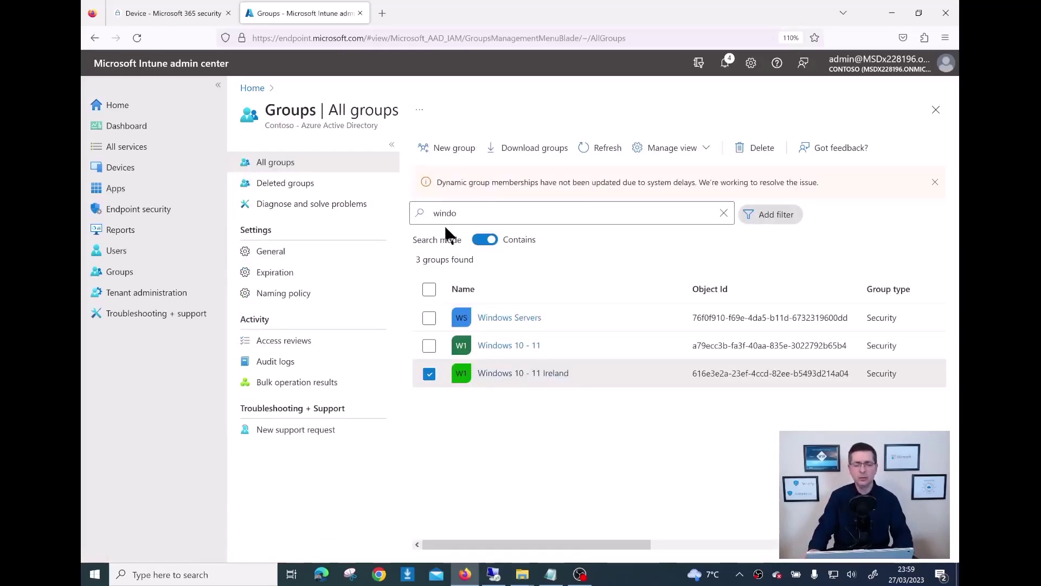
click(448, 157)
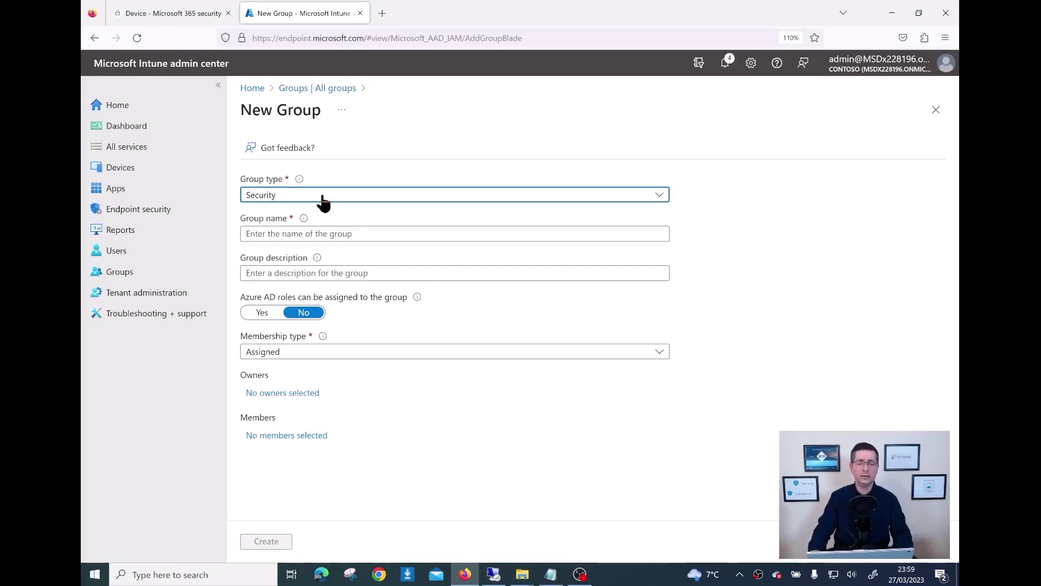
click(323, 200)
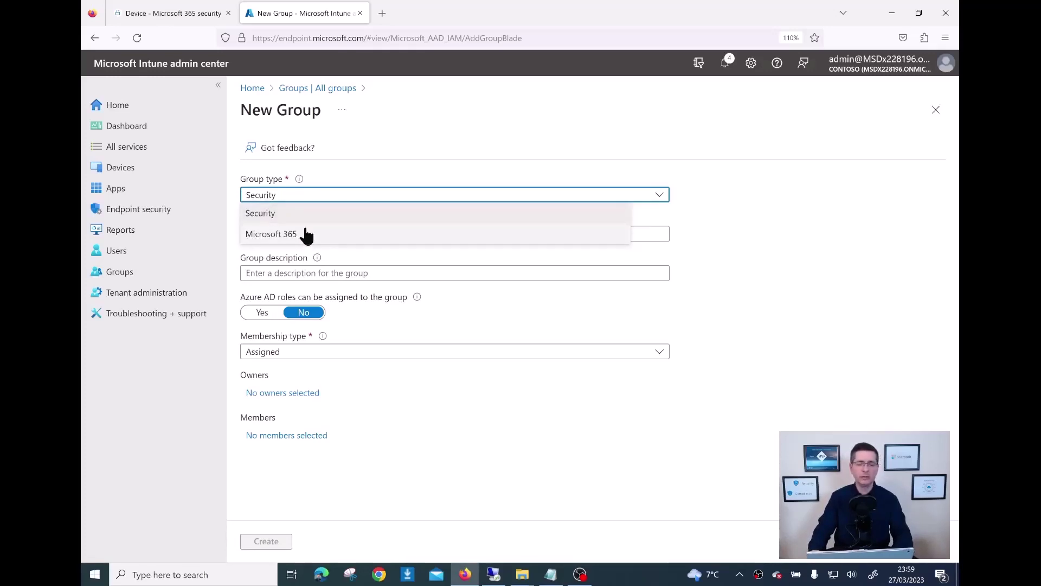
click(384, 127)
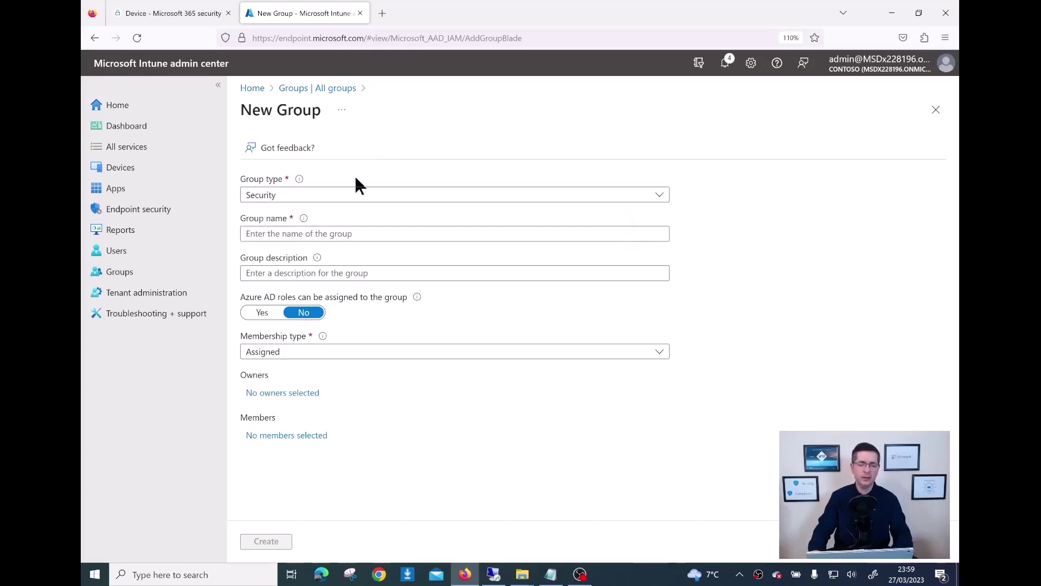
click(288, 235)
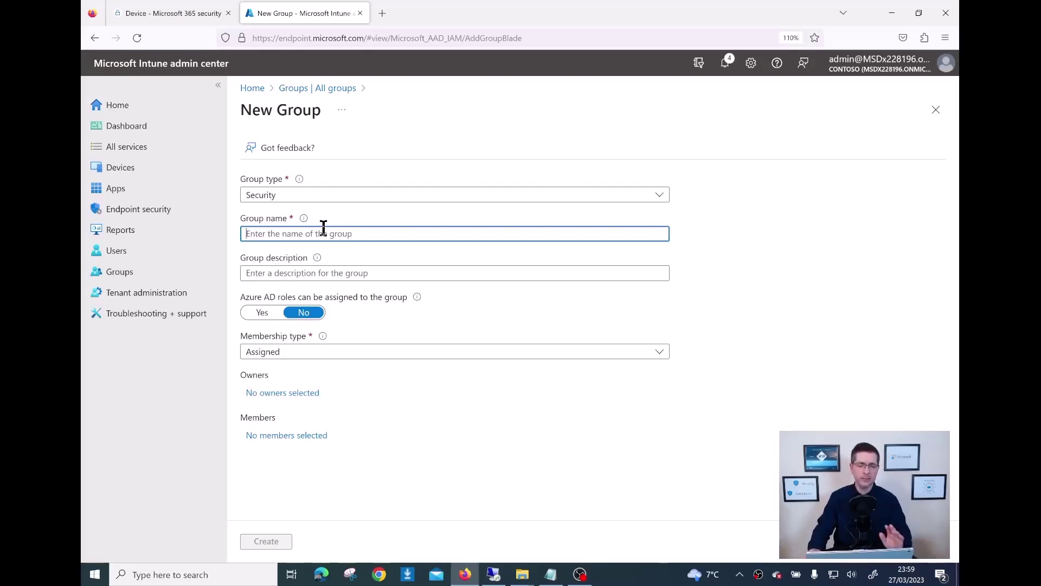
Switch to the Notepad demo outline, review the items on devices, groups and the Windows10-26 onboarding state, and return to the browser
click(551, 576)
drag(265, 112, 126, 115)
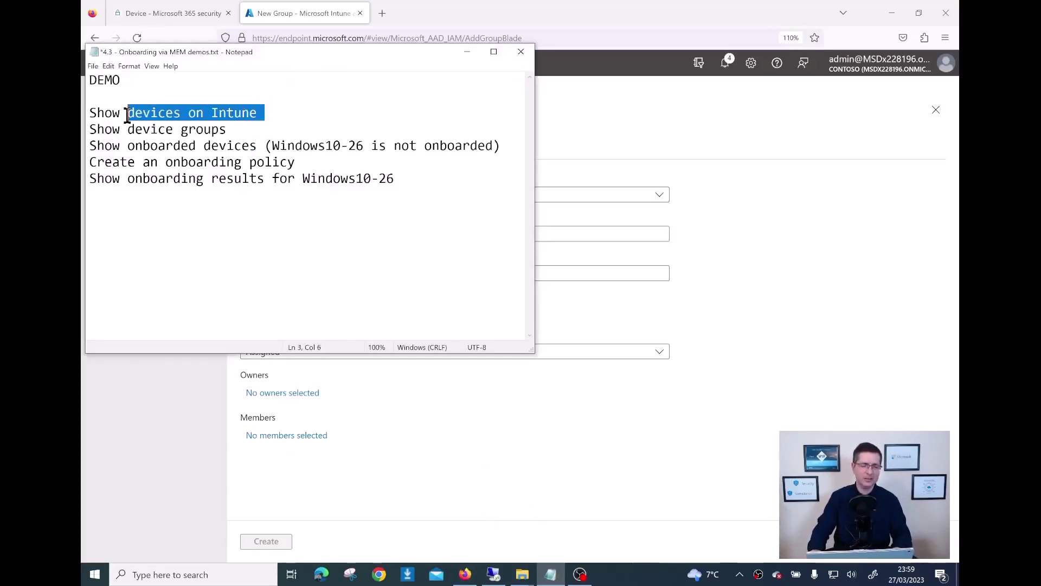
mouse_move(249, 135)
mouse_down()
mouse_move(103, 133)
mouse_move(240, 142)
mouse_up()
click(134, 148)
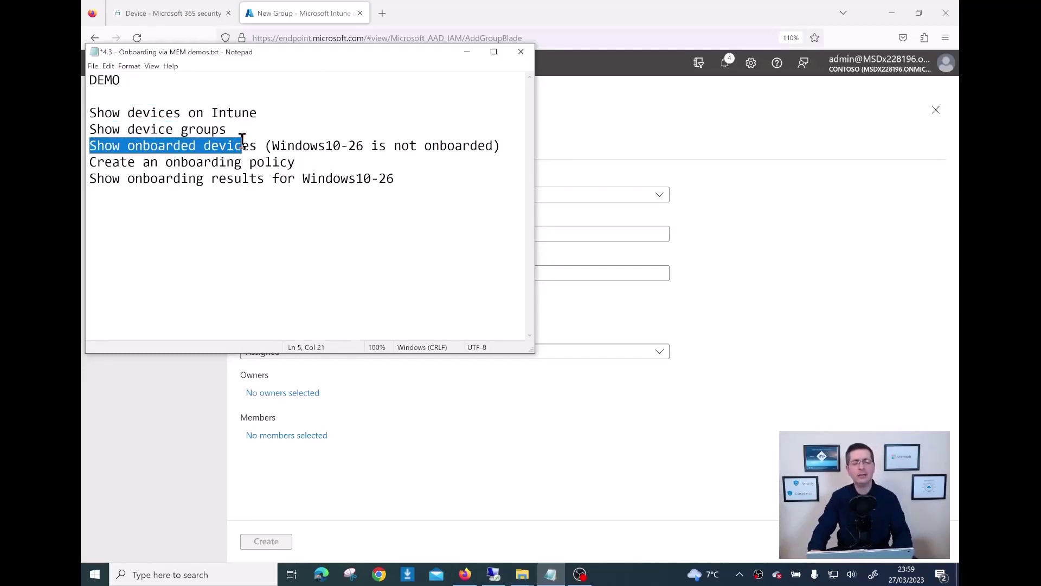
click(250, 142)
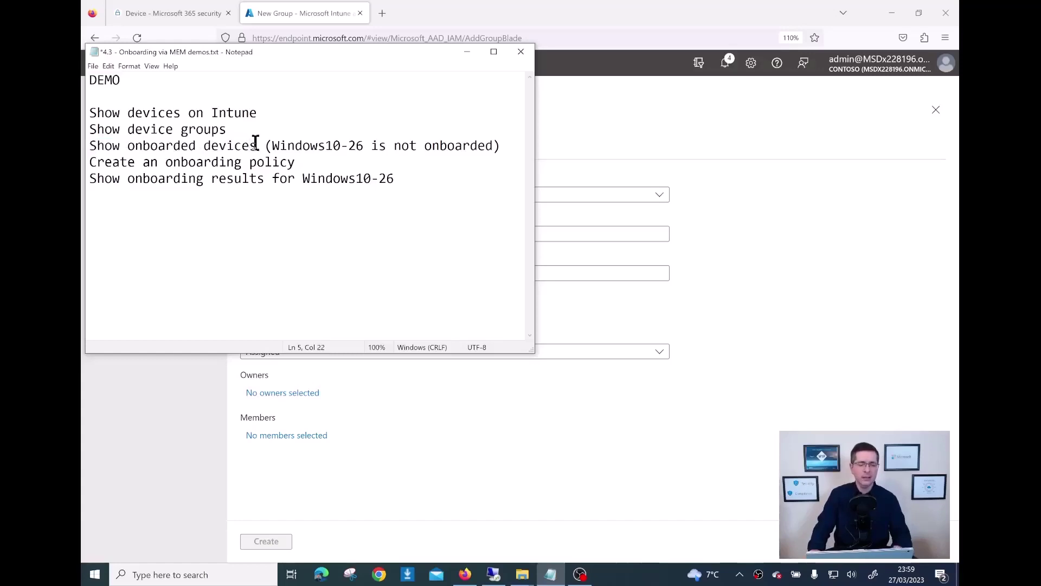
drag(280, 147, 366, 151)
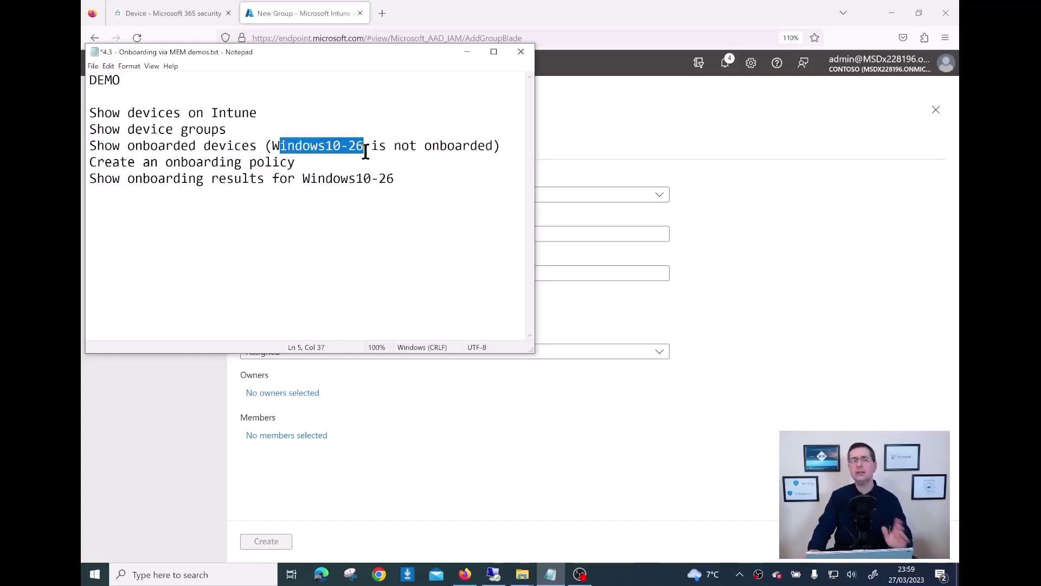
click(799, 240)
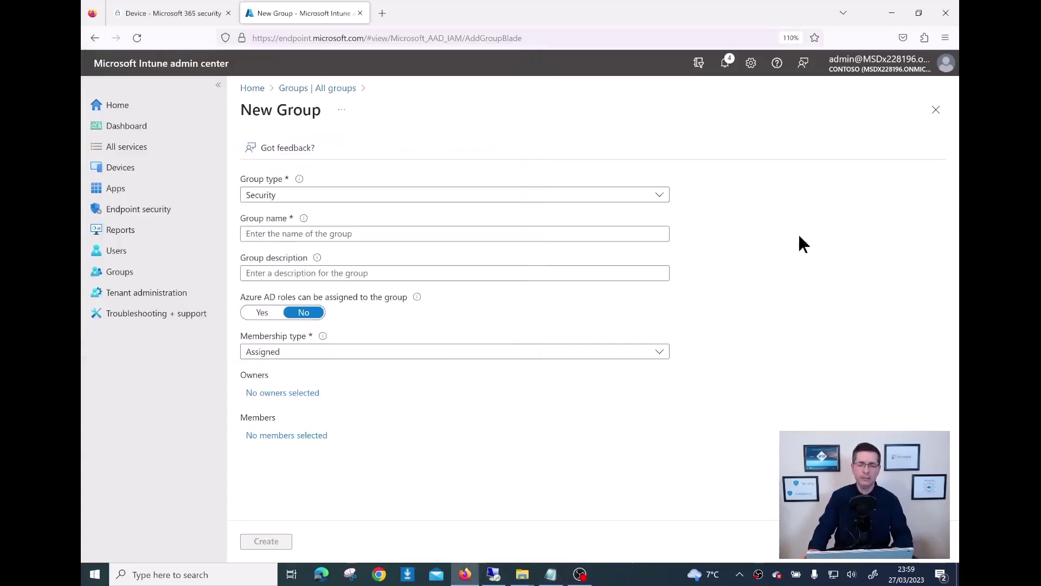
Switch to the Microsoft 365 Defender portal and examine its address and the onboarded devices in the Device Inventory
click(179, 14)
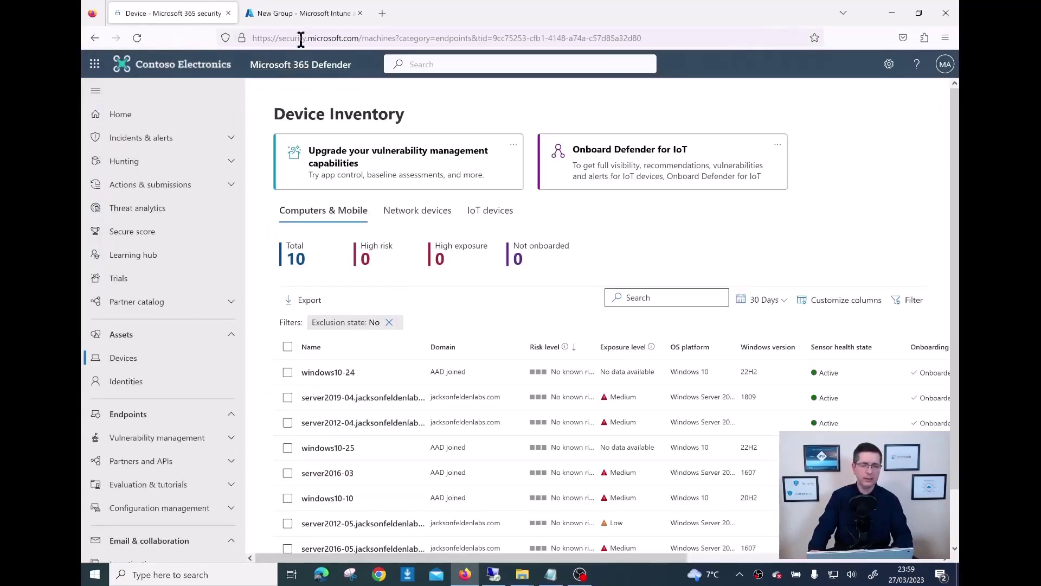
click(275, 39)
drag(275, 41, 371, 41)
click(268, 272)
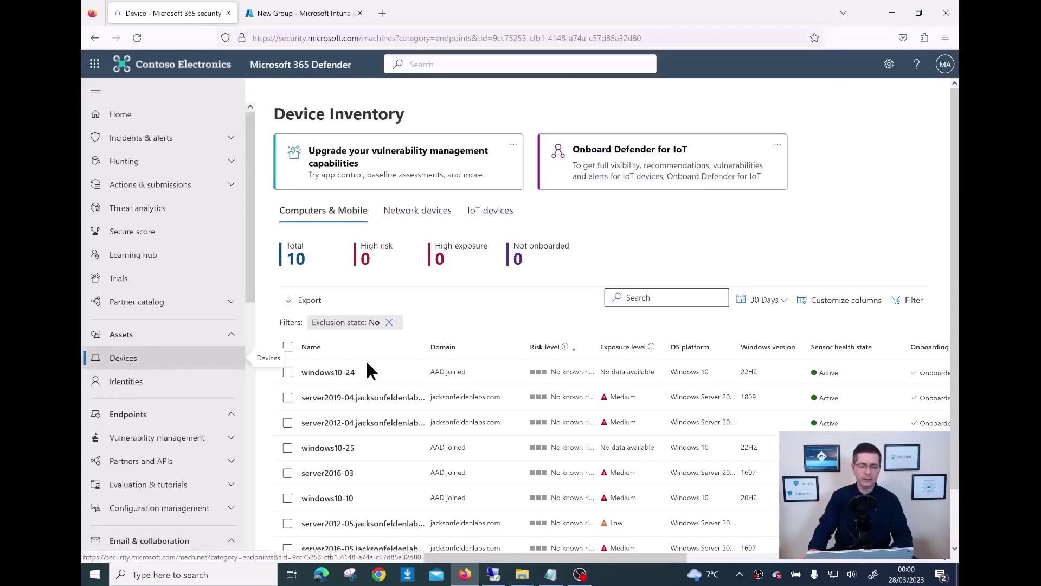
scroll(367, 371, down, 1)
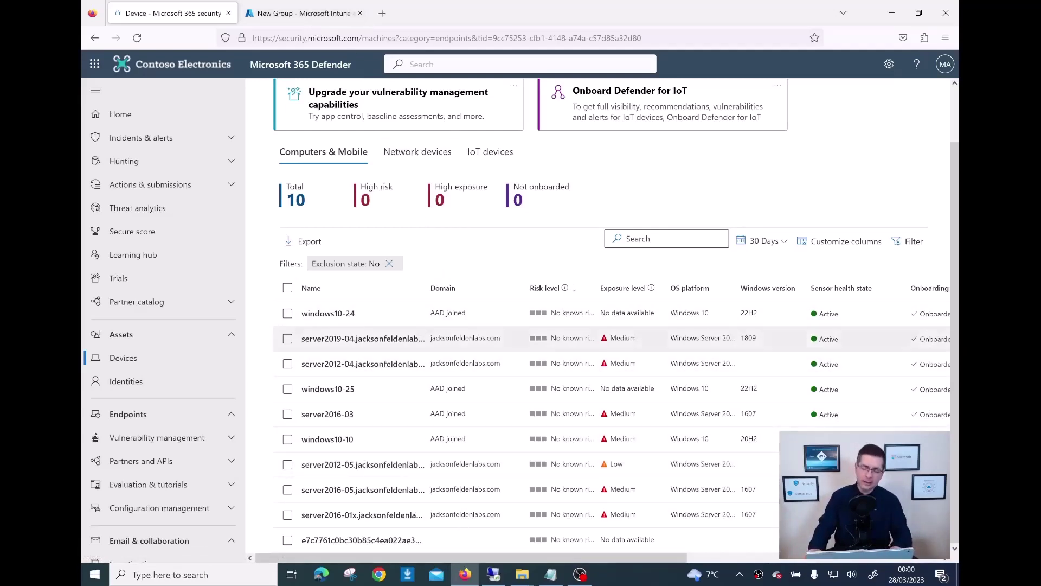
Check the remaining demo outline items in Notepad on the onboarding policy and the Windows10-26 results, and return to the browser
click(550, 574)
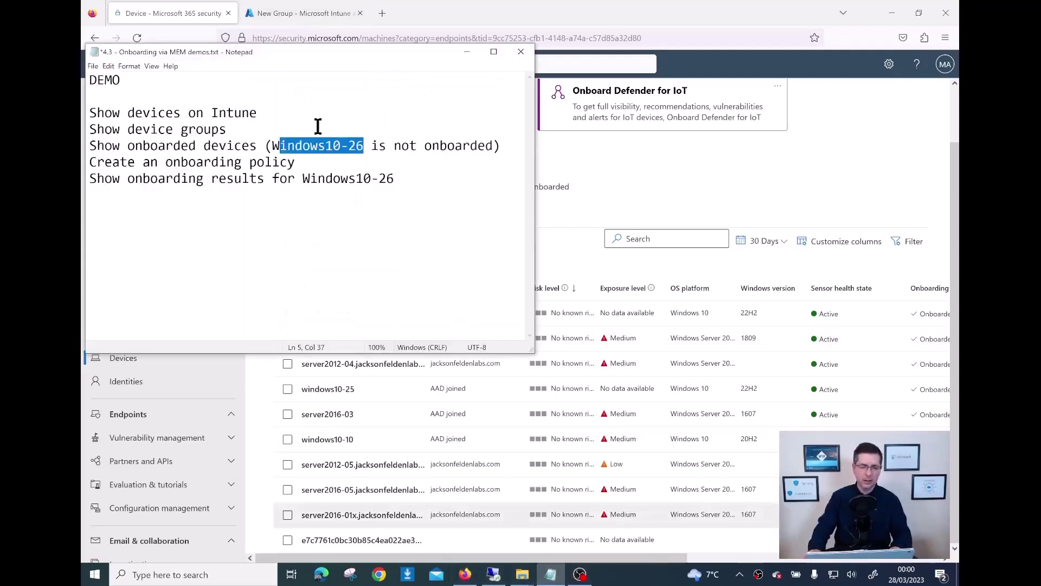
drag(507, 161, 154, 163)
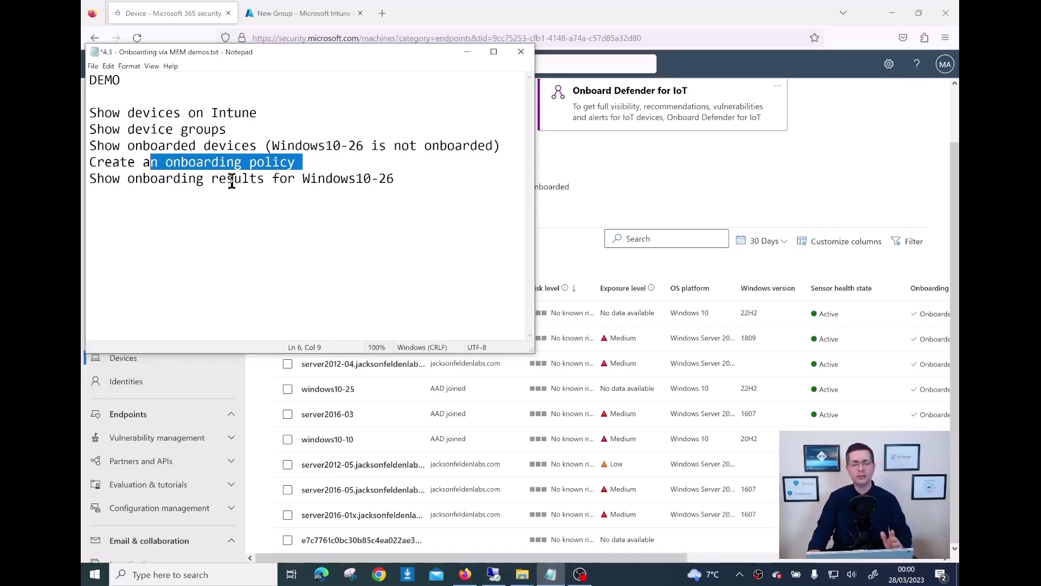
click(249, 175)
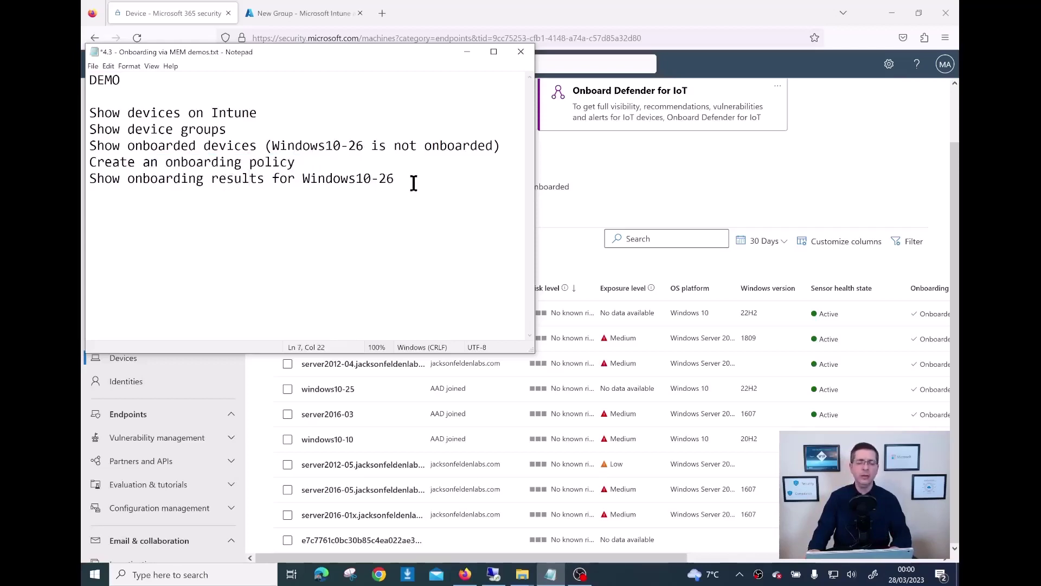
drag(414, 181, 341, 186)
click(643, 184)
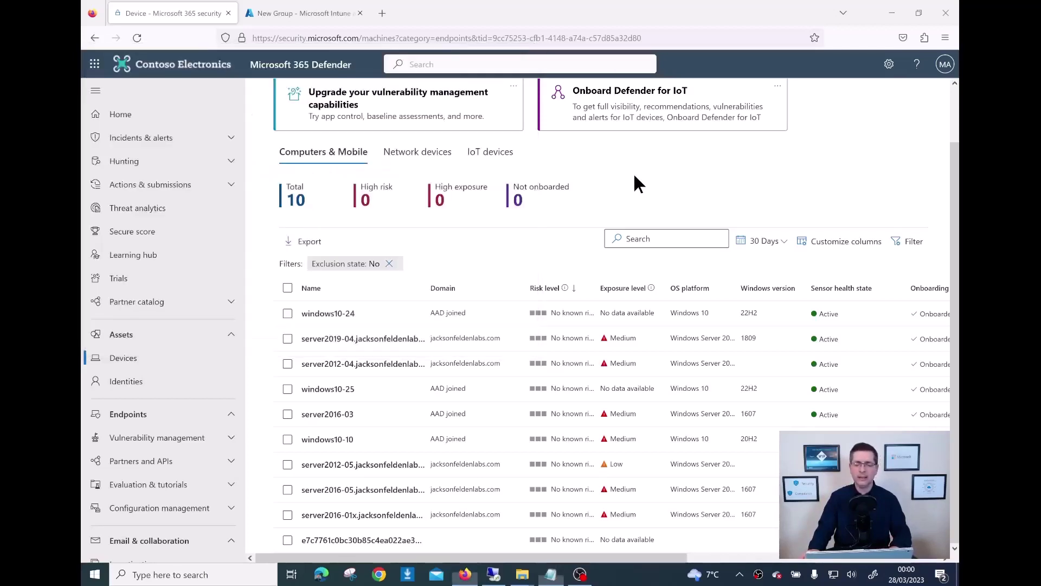
Return to the Intune admin center and check its web address
click(288, 13)
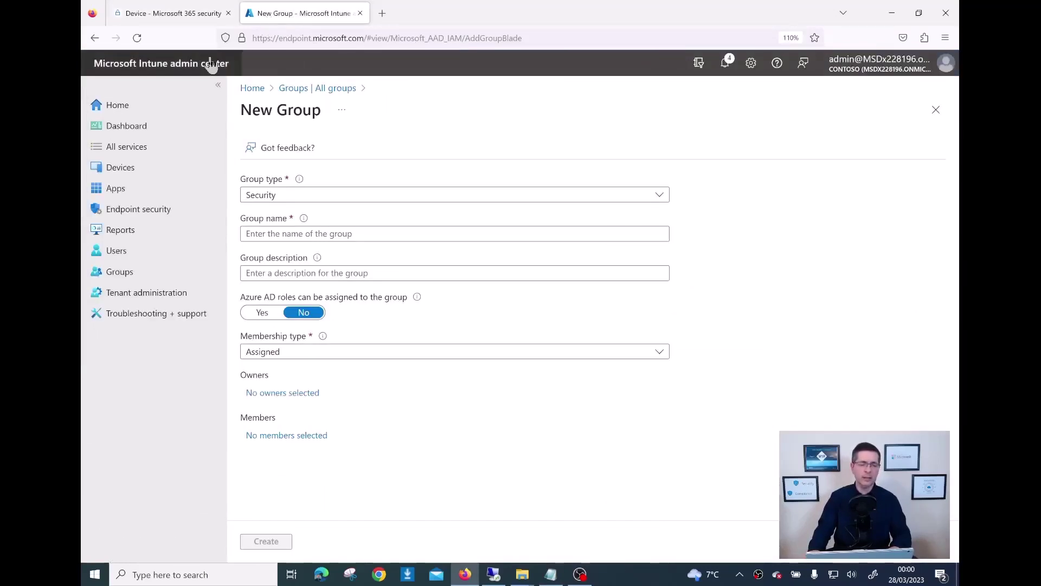
click(275, 39)
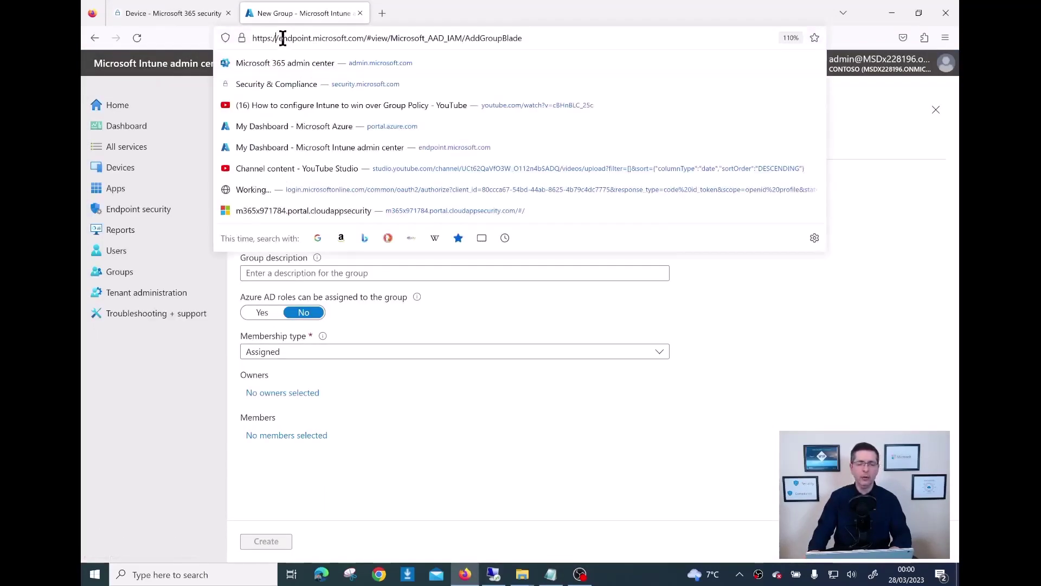
double_click(278, 38)
click(492, 443)
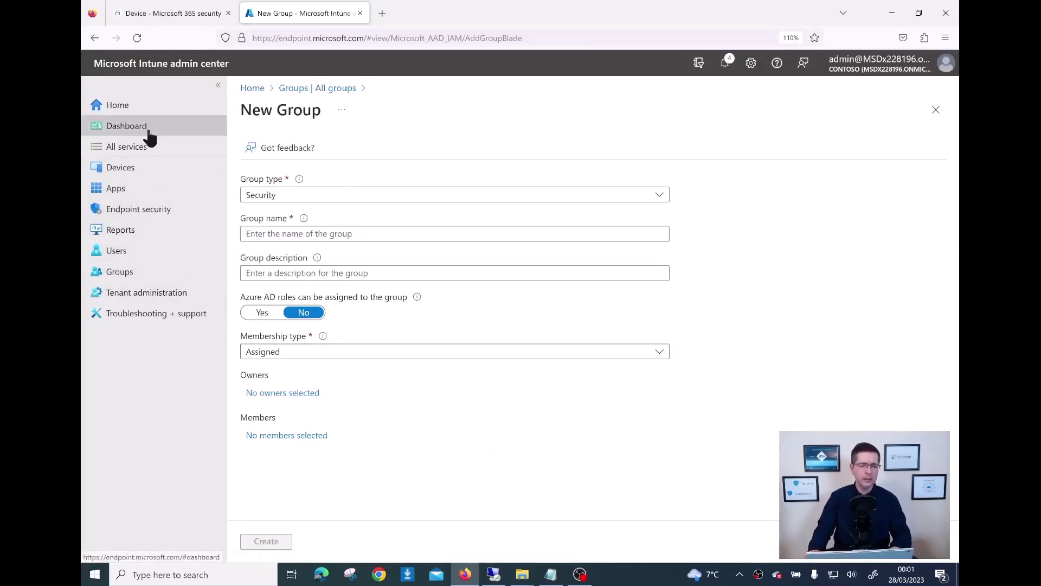
Go to the configuration profiles under the device policies
click(154, 169)
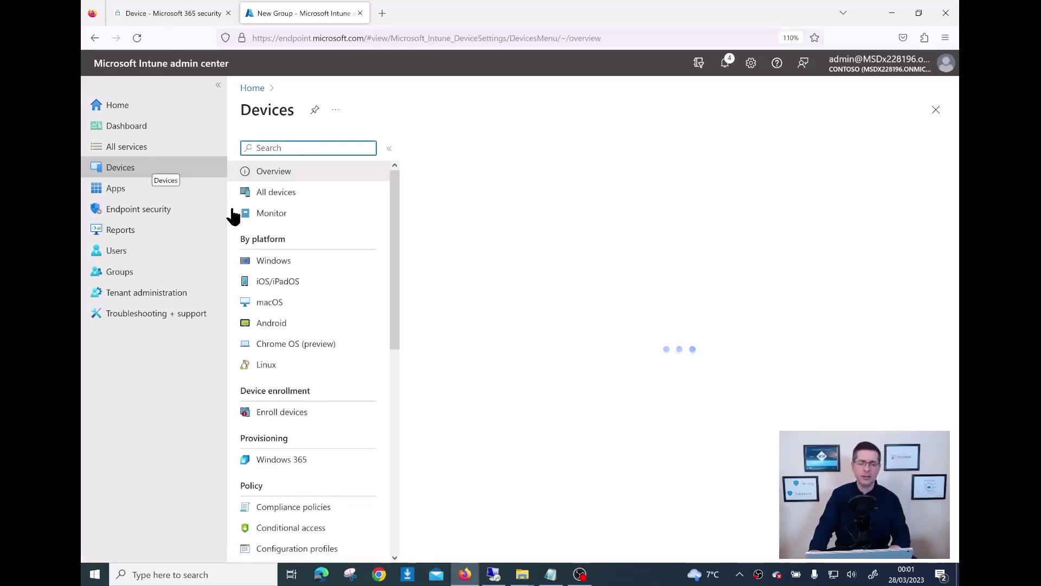
drag(399, 264, 396, 380)
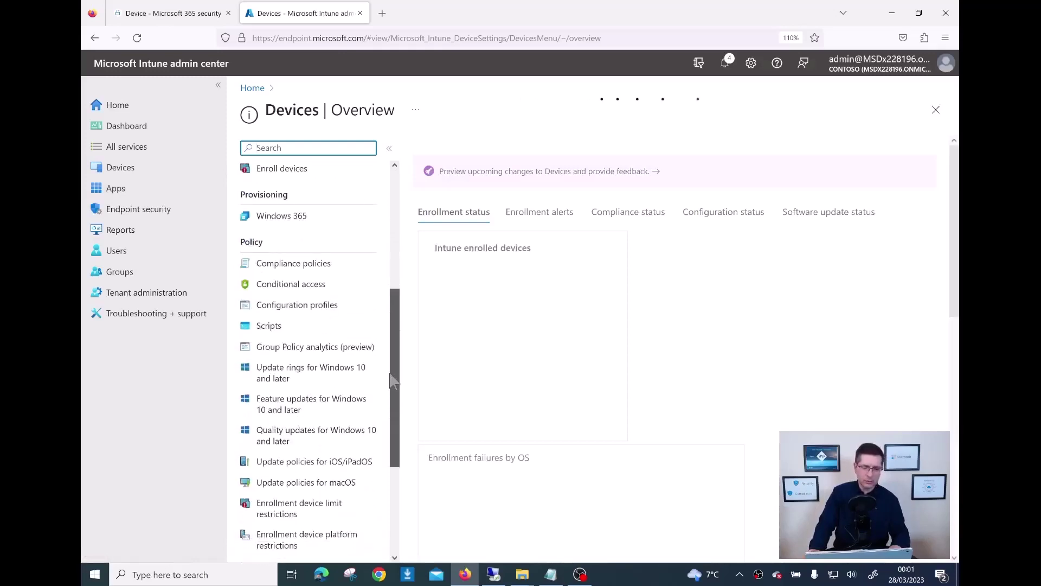
click(296, 308)
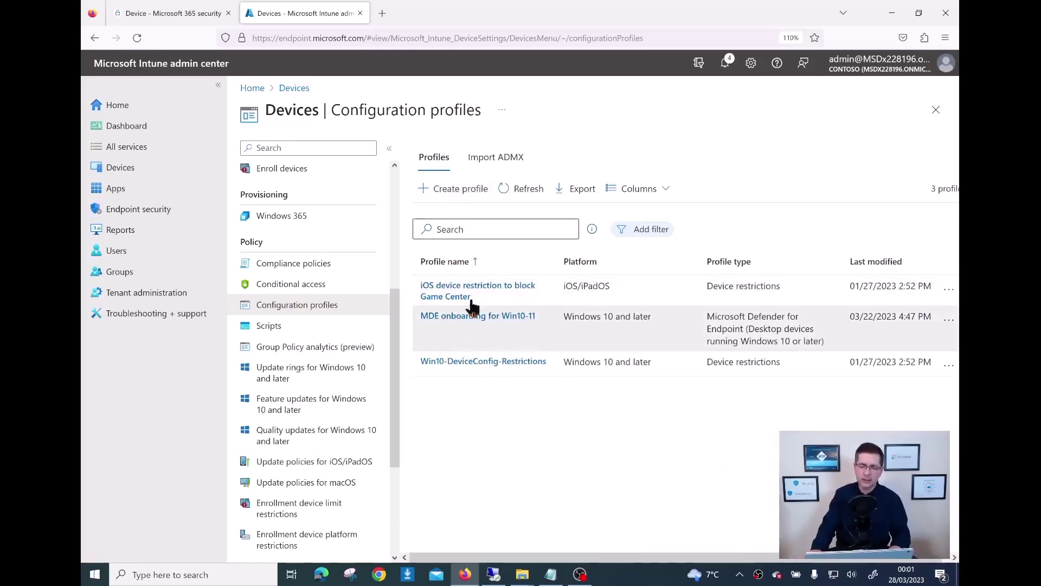
Start a new configuration profile for the Windows 10 and later platform with Templates as the profile type
click(456, 195)
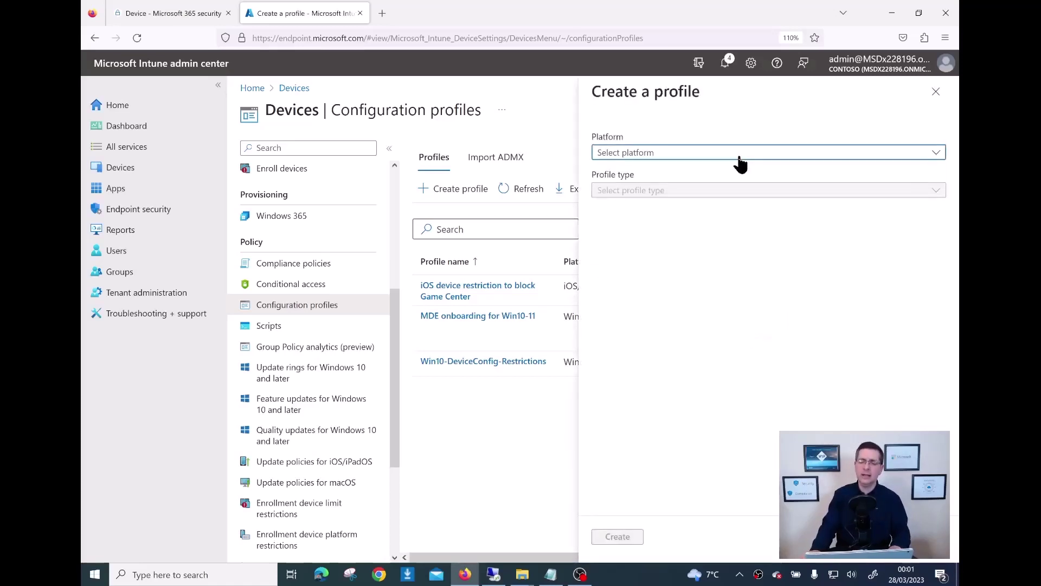
click(726, 158)
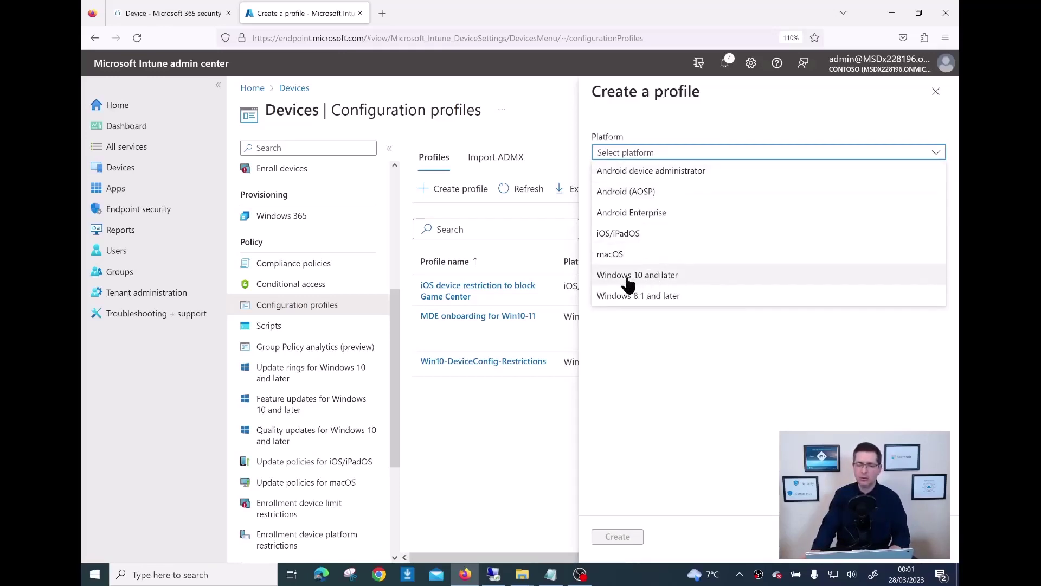
click(662, 283)
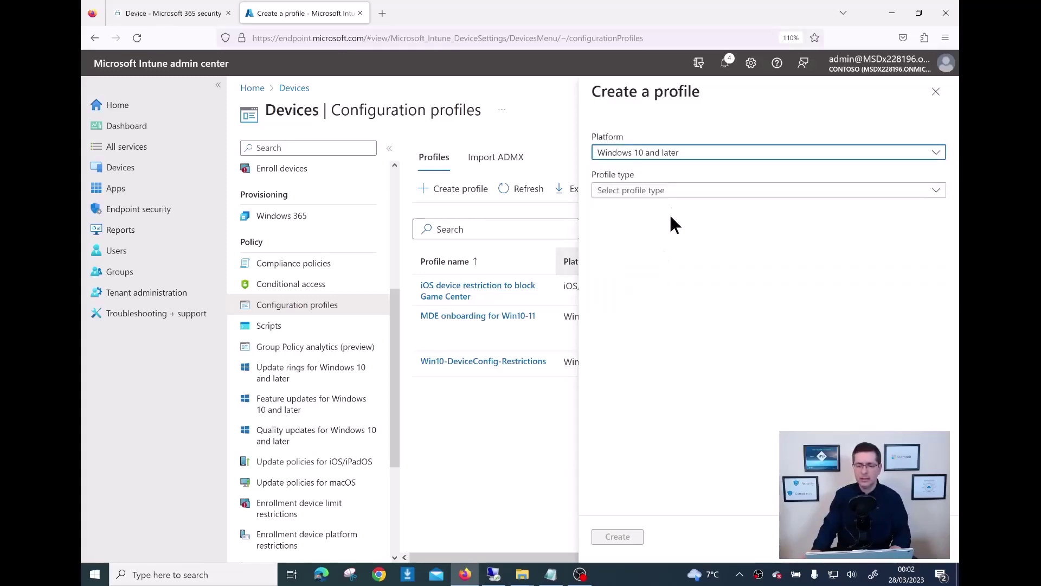
click(672, 191)
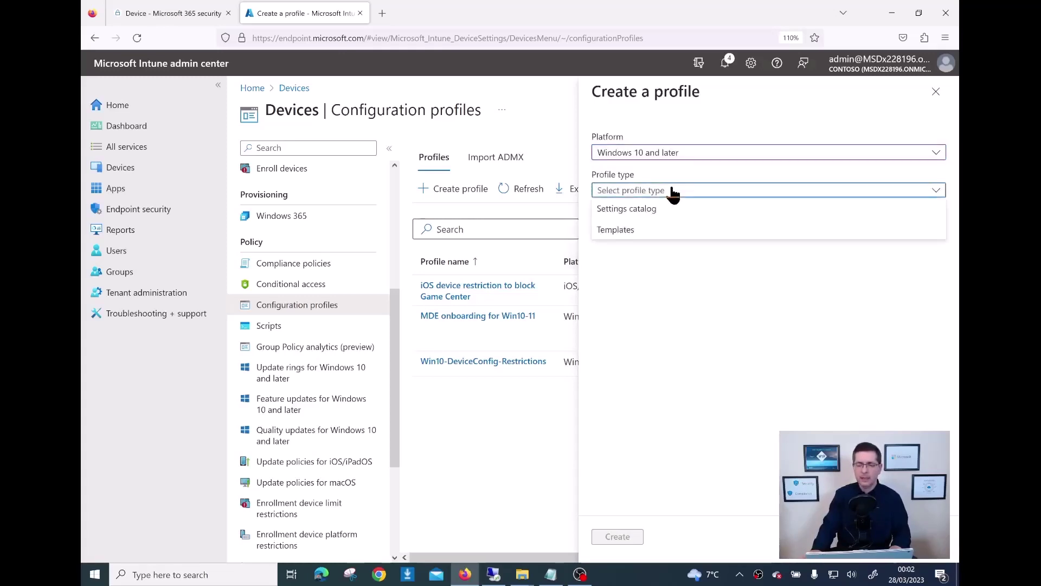
click(641, 234)
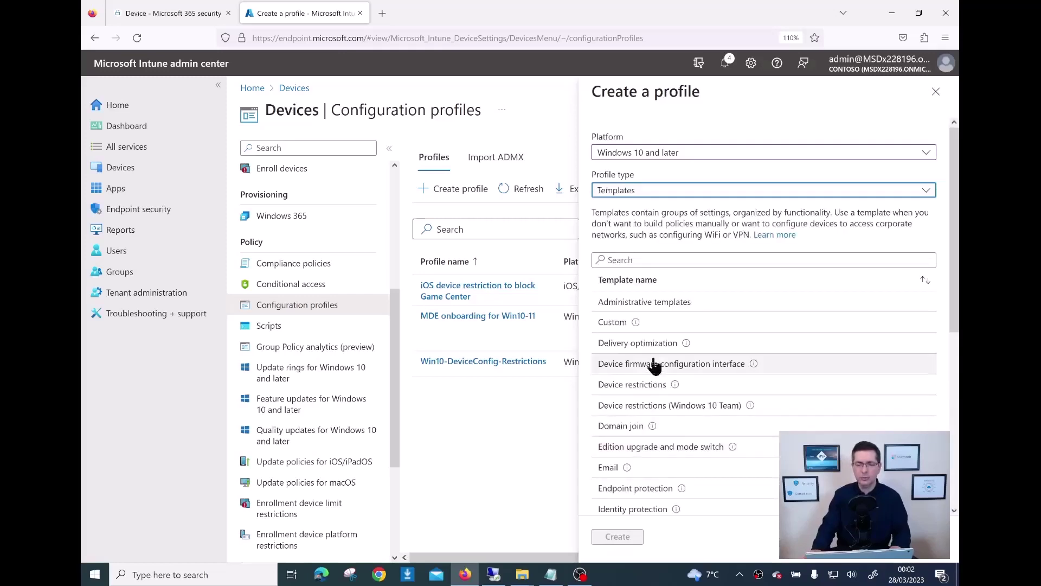
Search the templates for Defender and create the profile from Microsoft Defender for Endpoint (Desktop devices running Windows 10 or later)
click(649, 261)
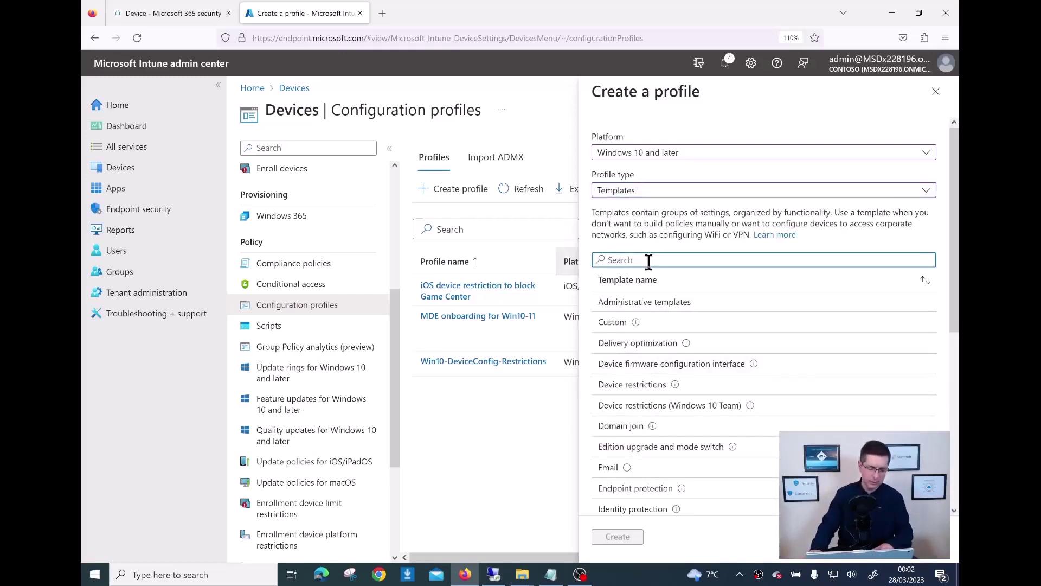
text(defende)
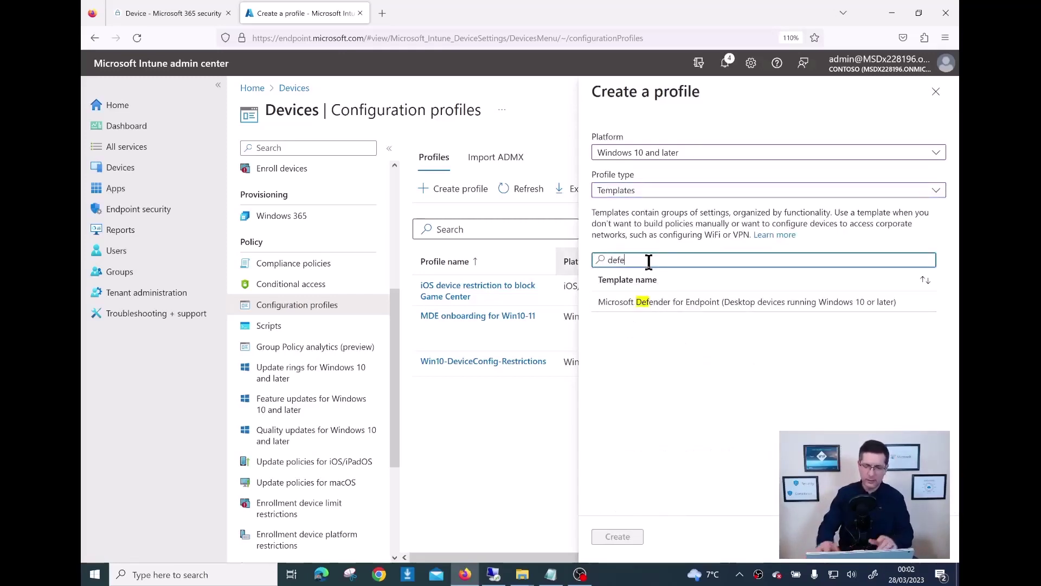
click(656, 308)
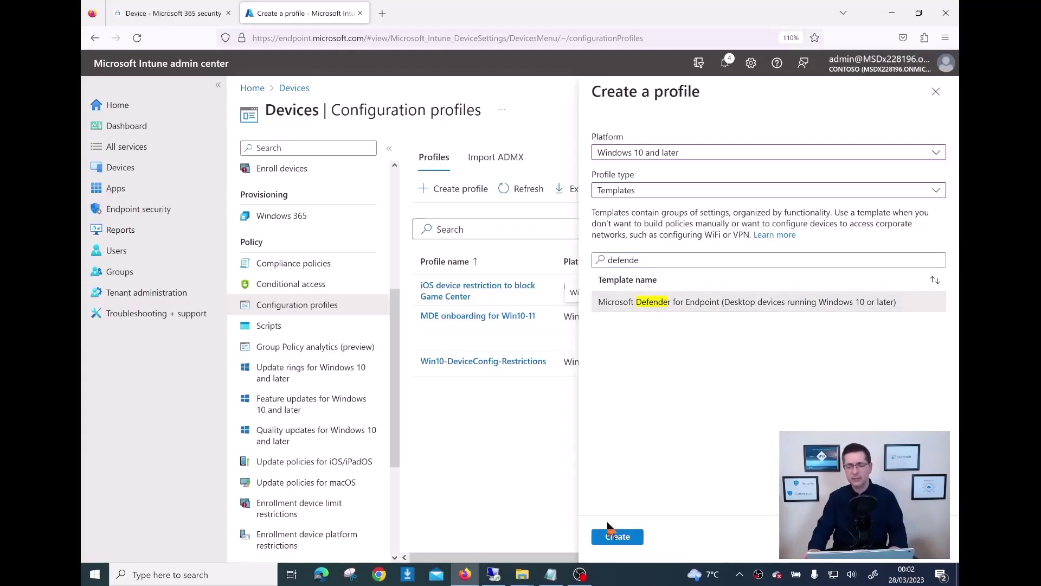
click(609, 542)
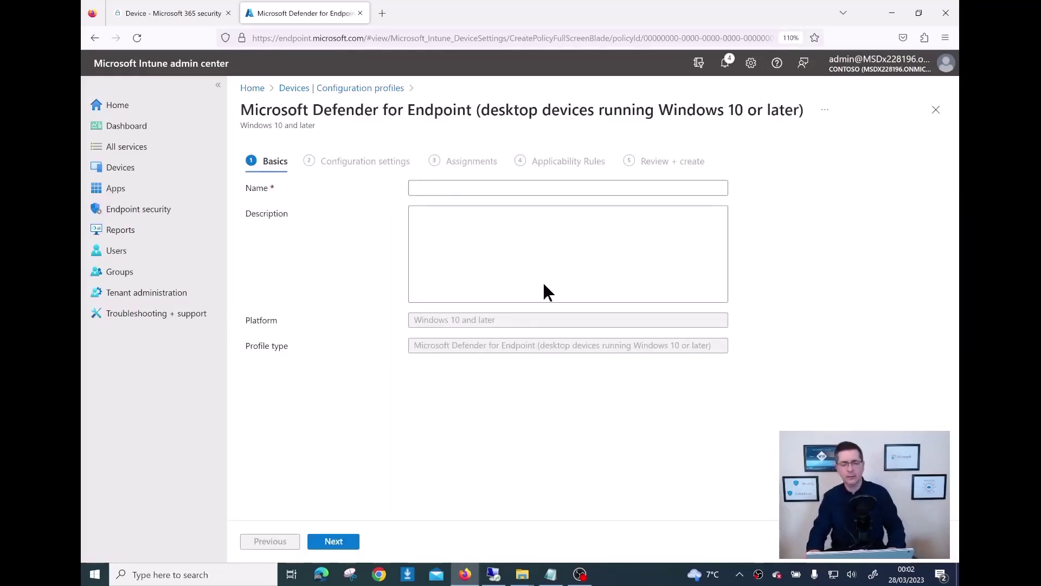
Name the profile MDE Onboarding for Win10-11 and leave sample sharing and expedited telemetry reporting as Not configured
click(521, 186)
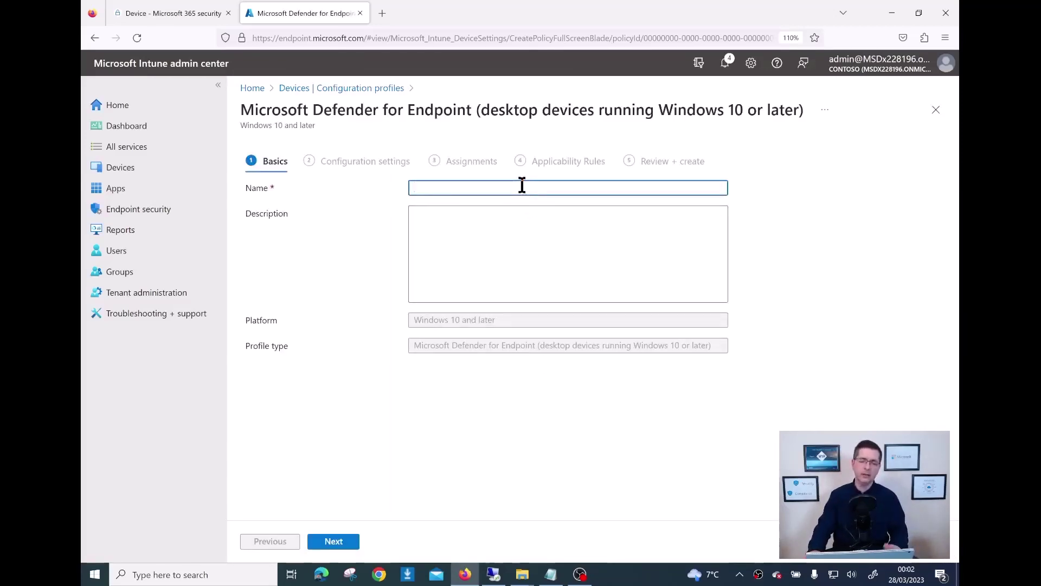
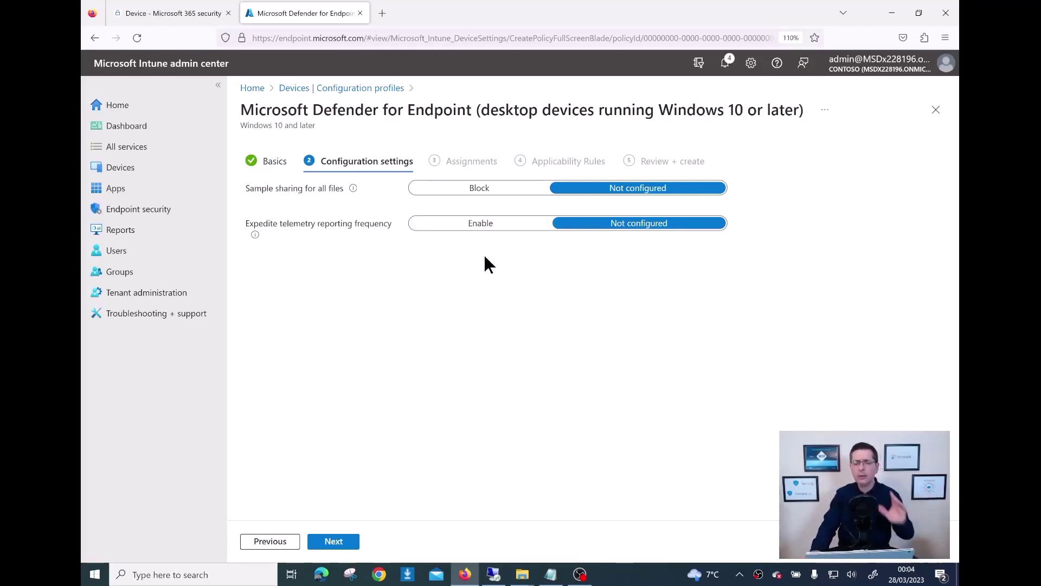
click(332, 542)
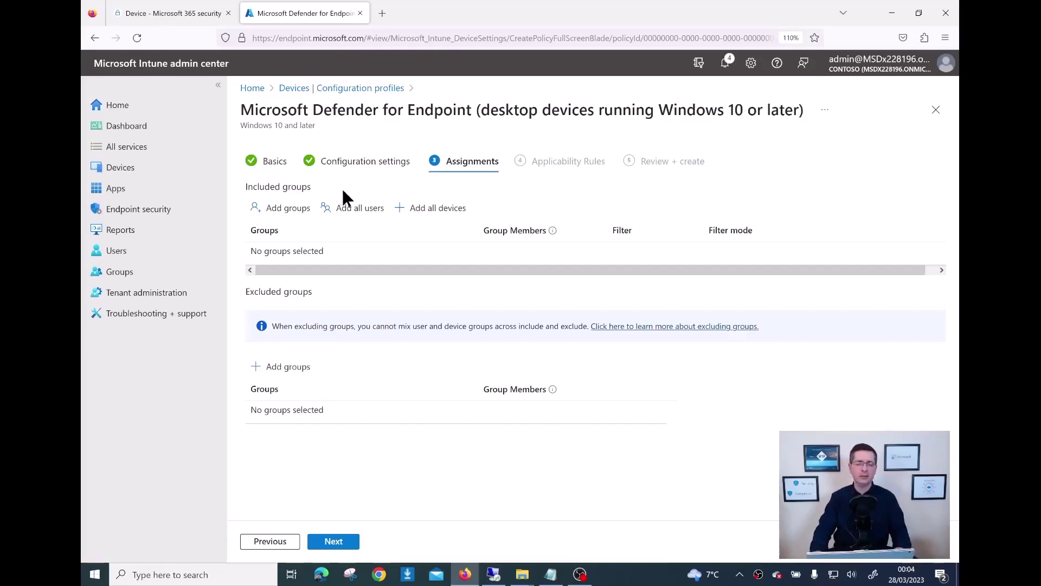
Assign the profile to the Windows 10 - 11 Ireland group as an included group
click(277, 216)
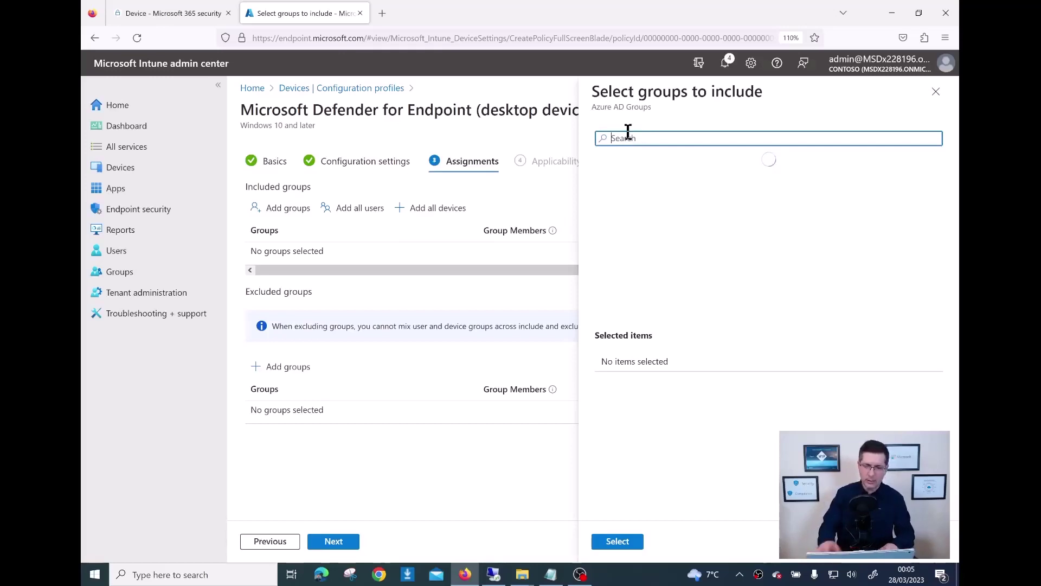
text(windo)
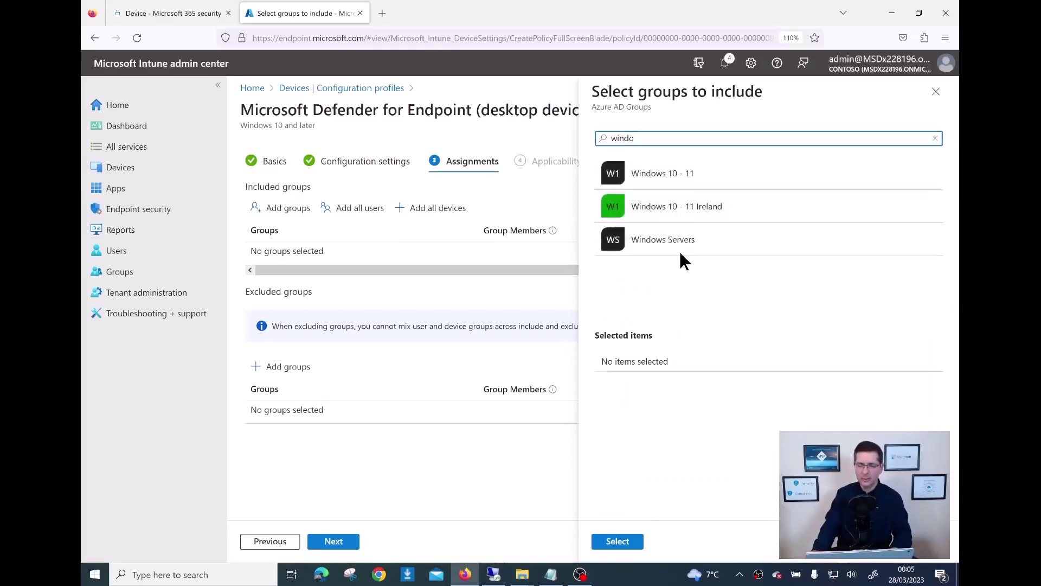
click(703, 209)
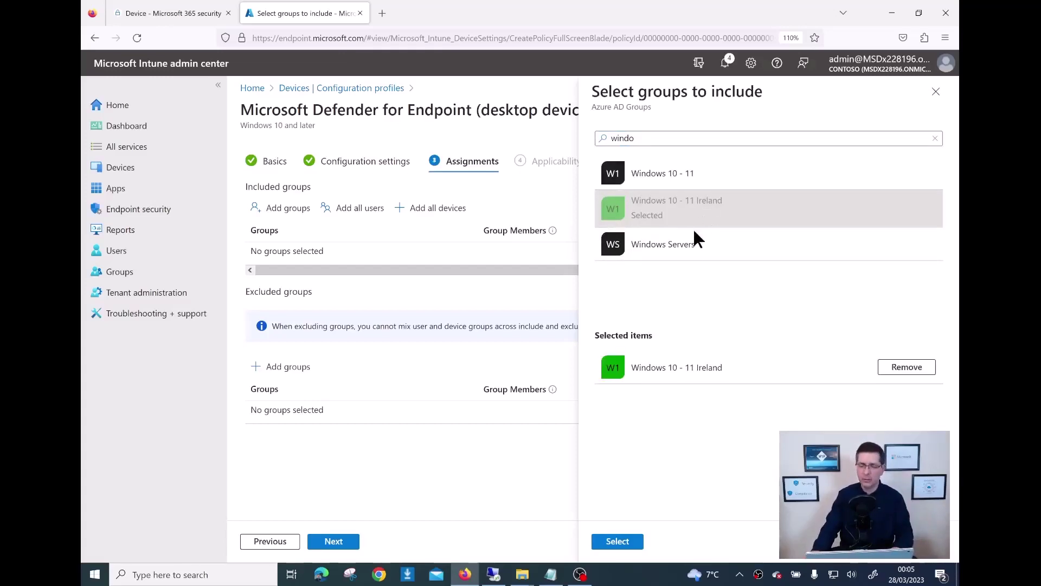
click(617, 541)
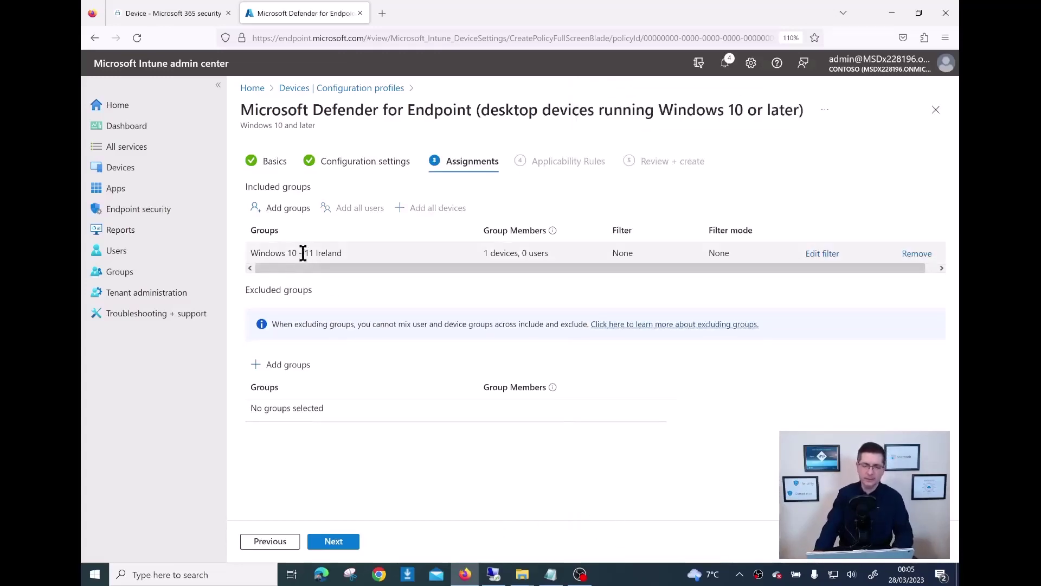
click(333, 541)
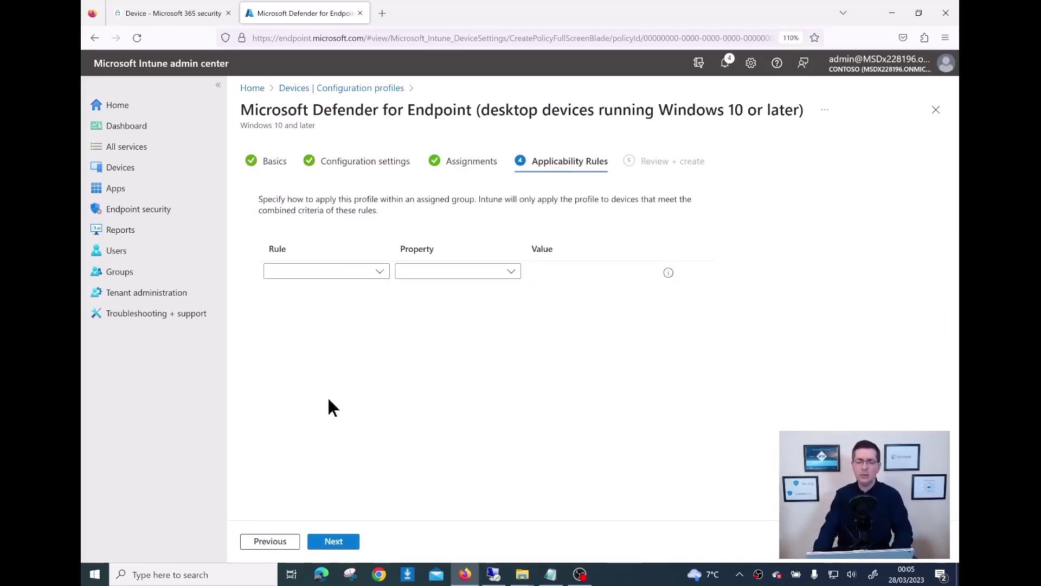
click(382, 272)
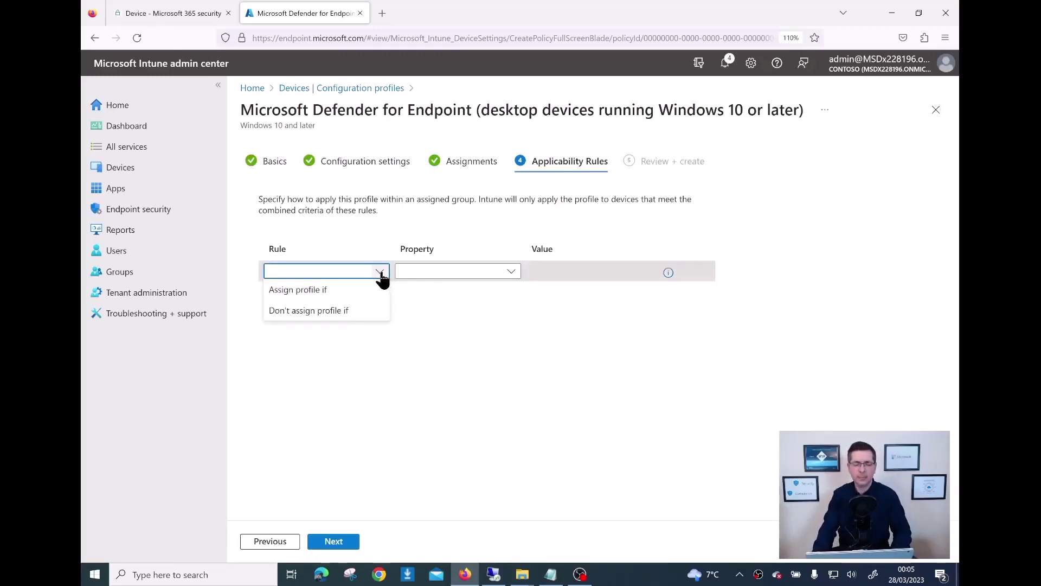
click(359, 293)
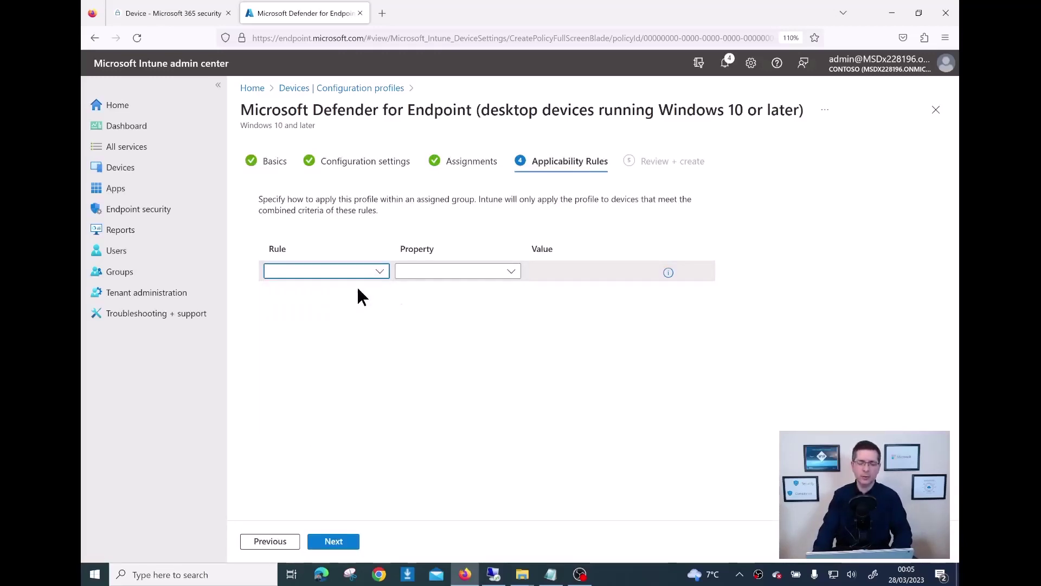
click(510, 272)
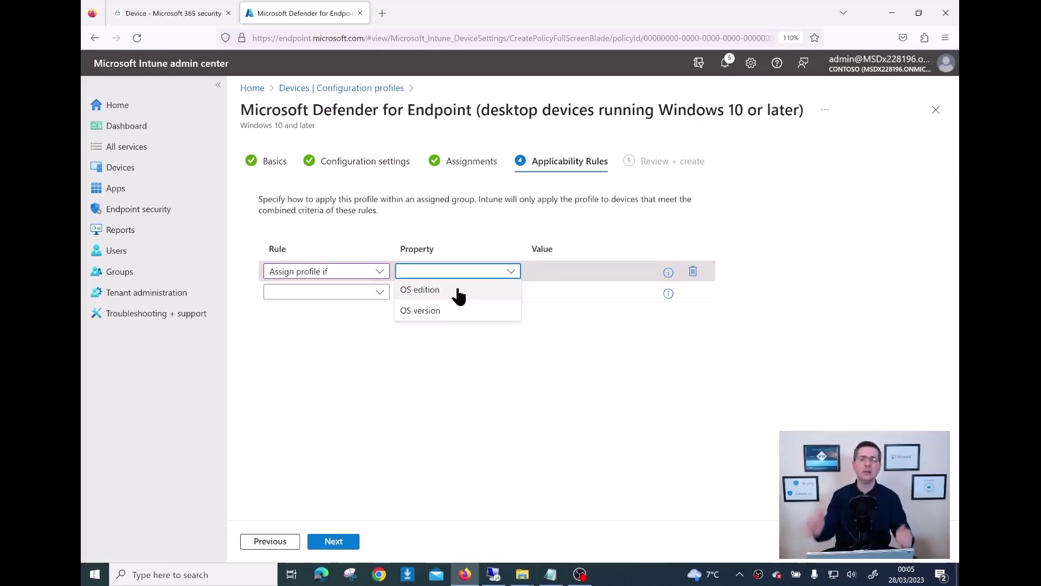
click(470, 352)
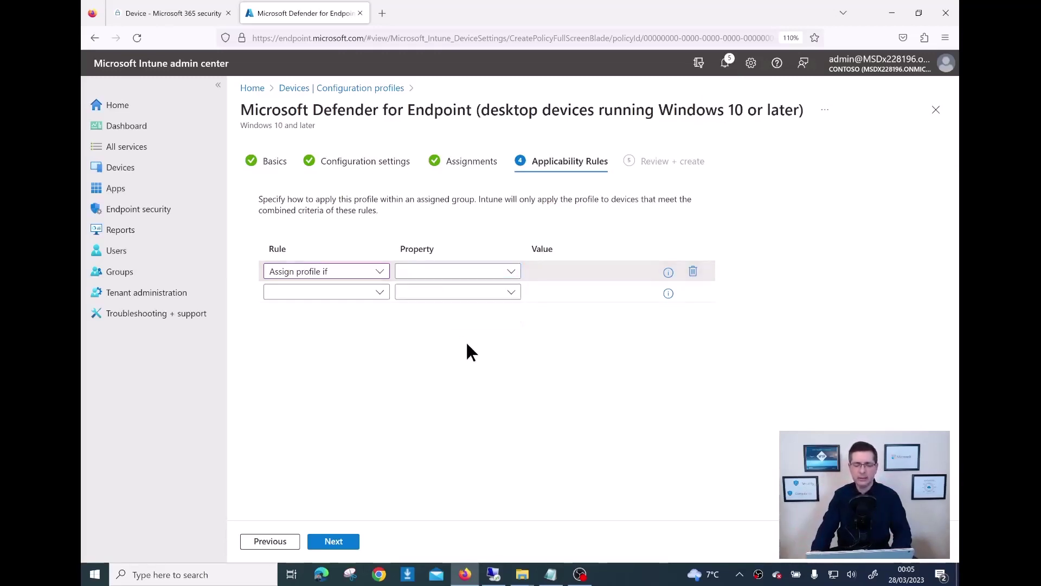
click(693, 273)
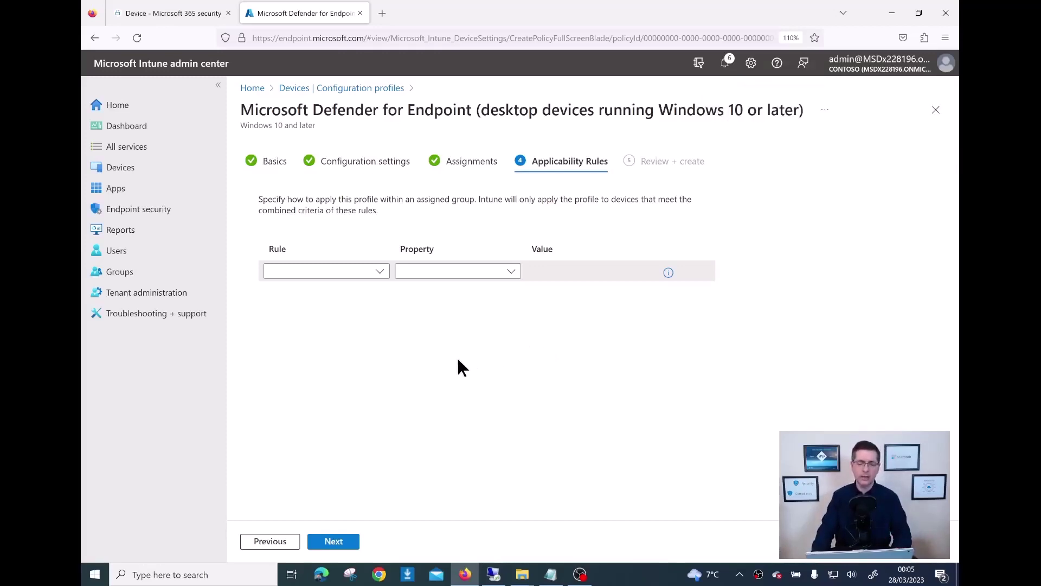
Continue without applicability rules, review the profile summary and its assignments, and create the onboarding profile
click(334, 543)
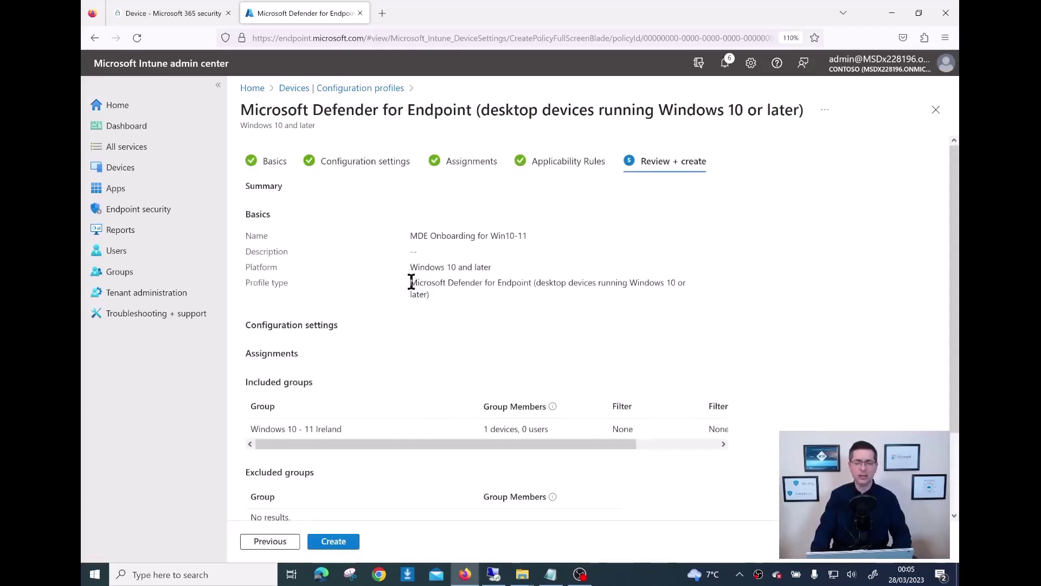
scroll(438, 328, down, 3)
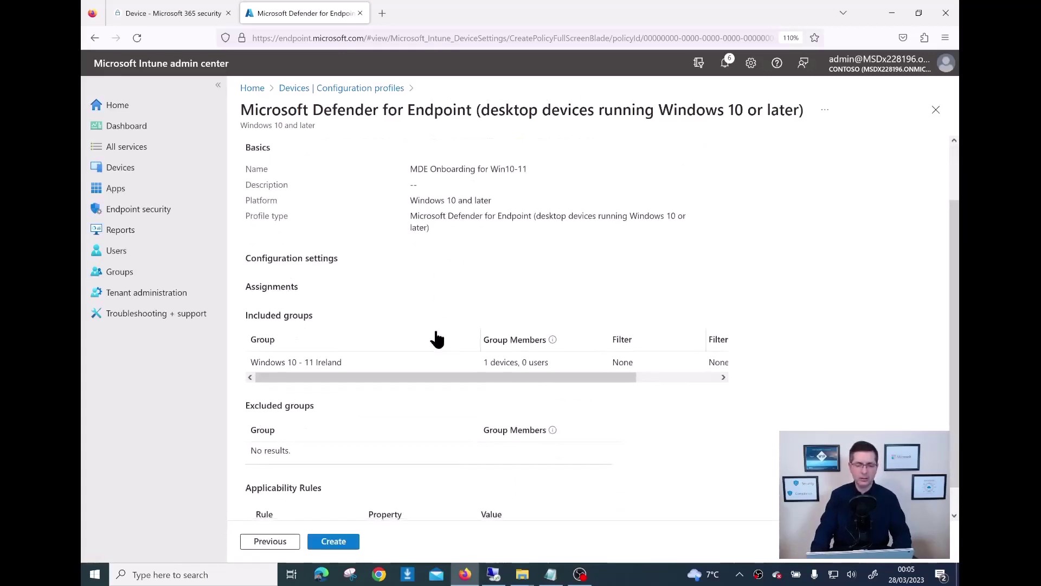
click(334, 541)
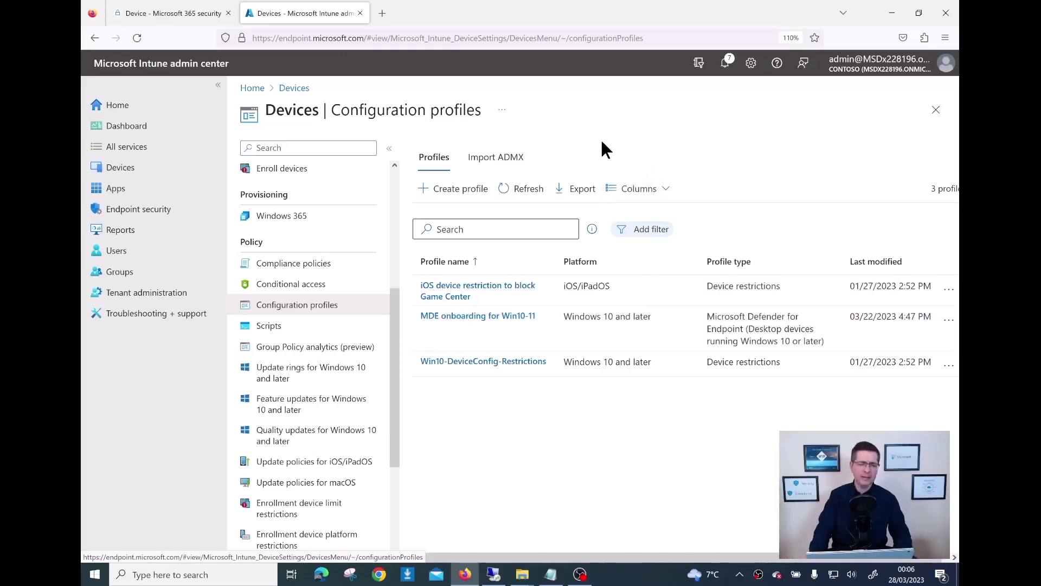
Open Windows10-26 from the Windows devices list in Intune, sync it and dismiss the notification
click(145, 170)
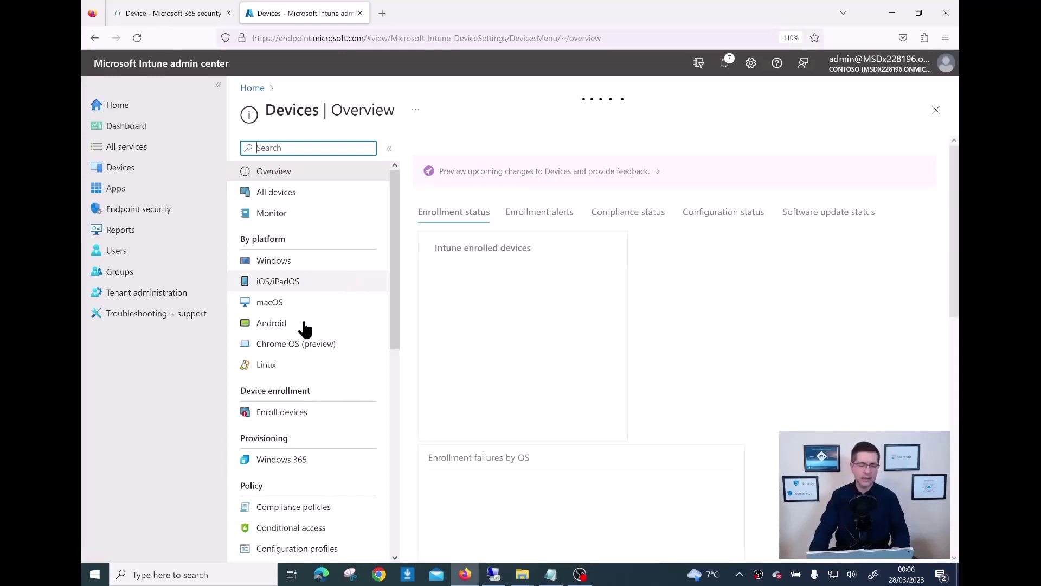
click(285, 265)
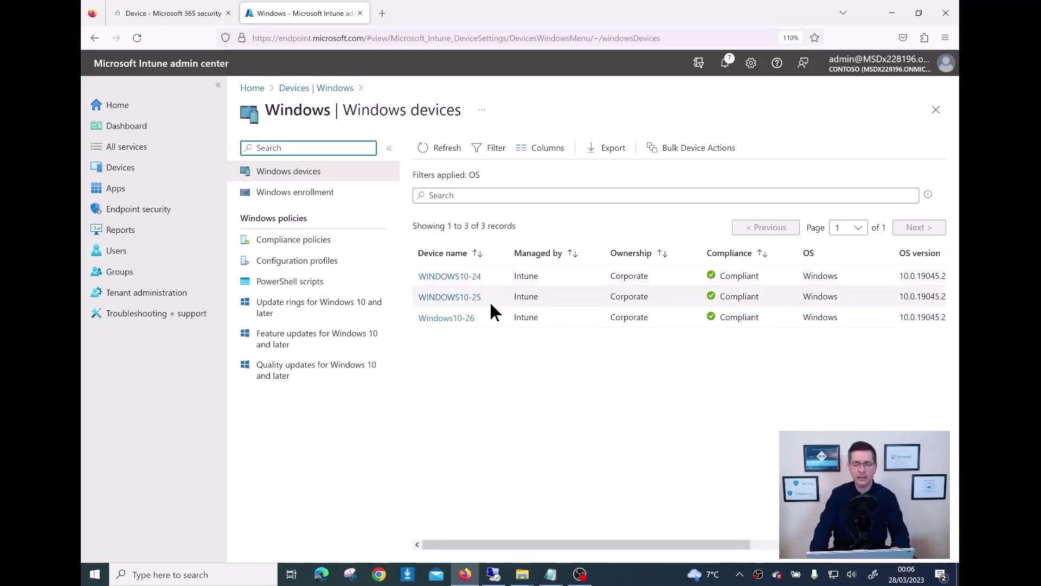
click(458, 321)
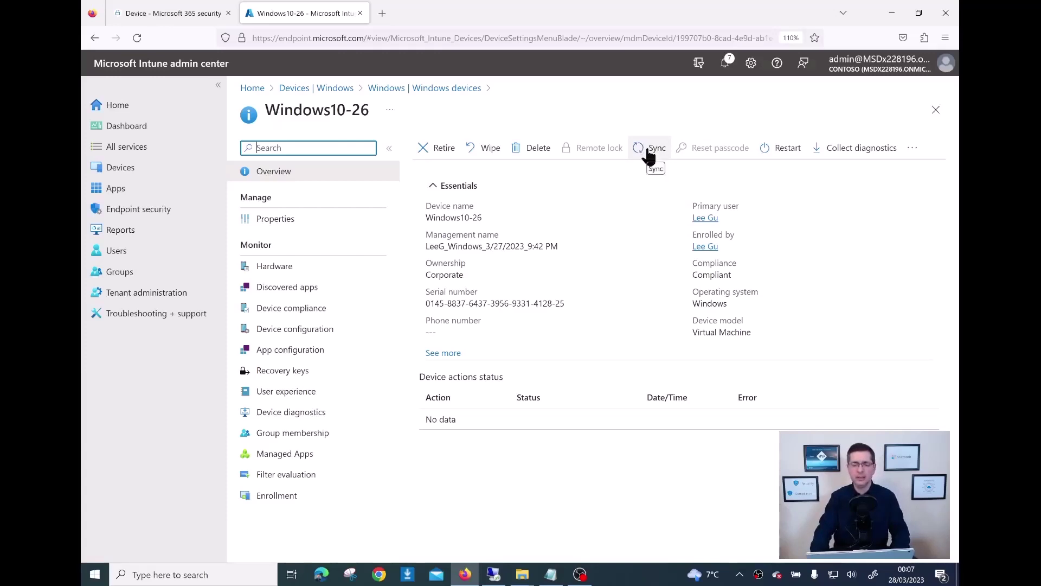
click(652, 154)
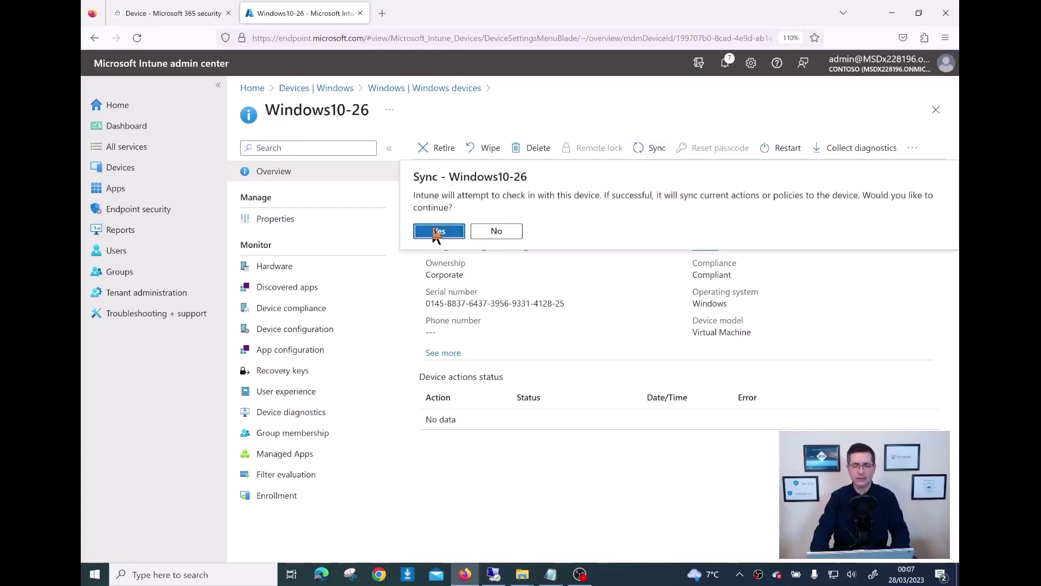
click(438, 232)
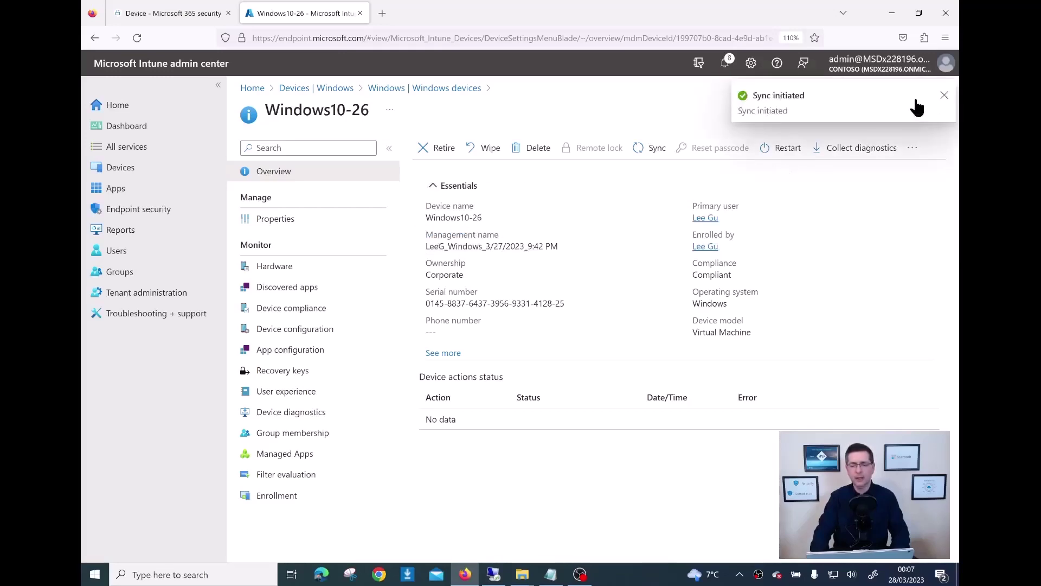
click(943, 97)
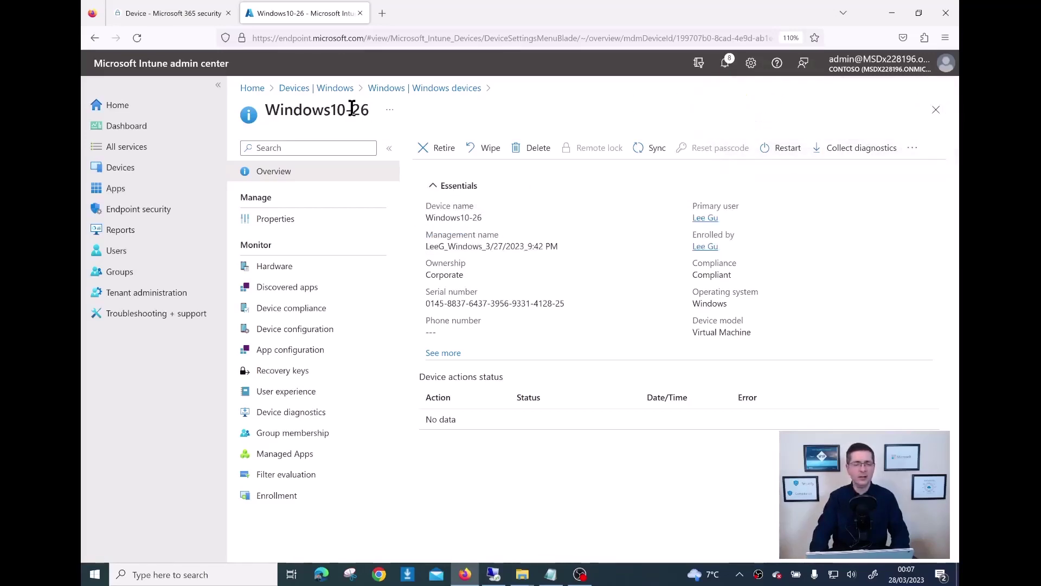
Switch to the Microsoft 365 Defender portal and refresh the Device Inventory
click(169, 13)
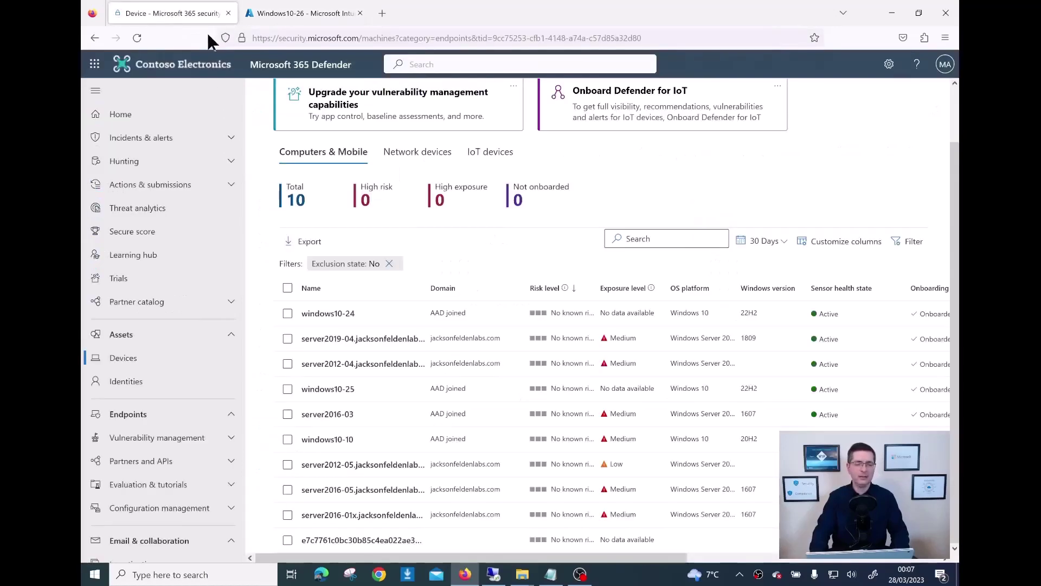
click(280, 39)
drag(279, 39, 353, 39)
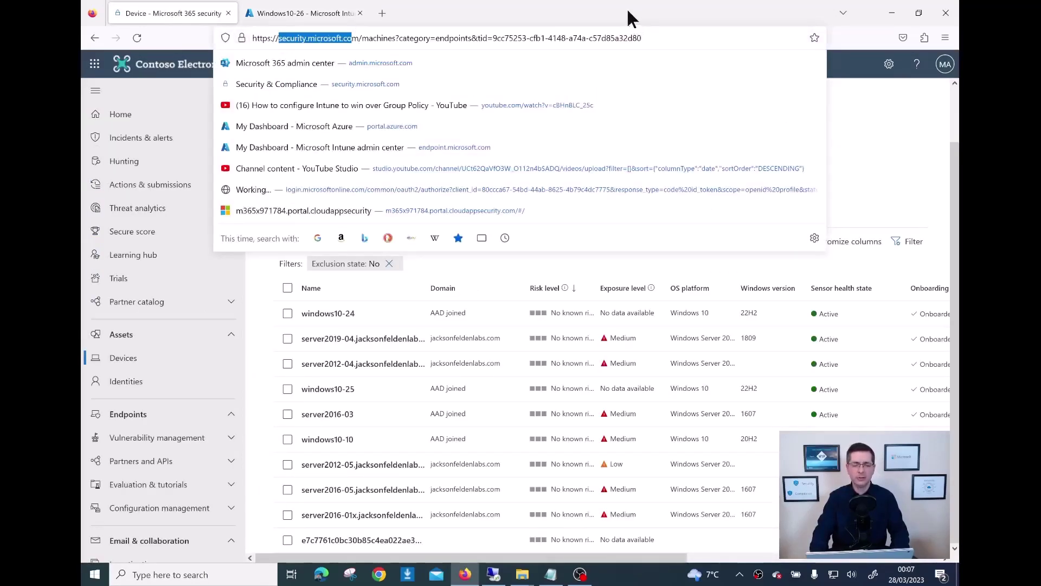
click(626, 8)
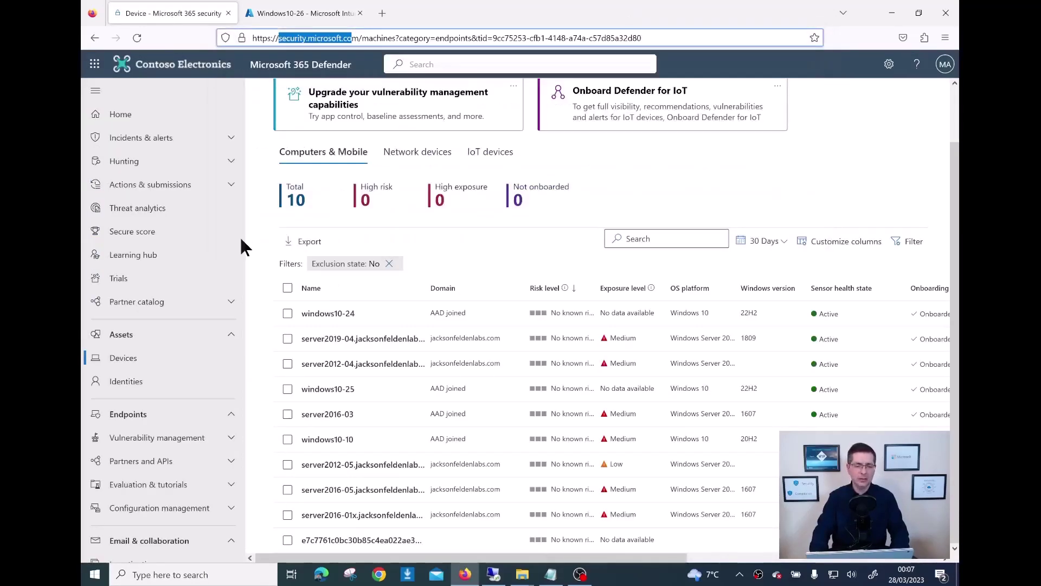
click(137, 38)
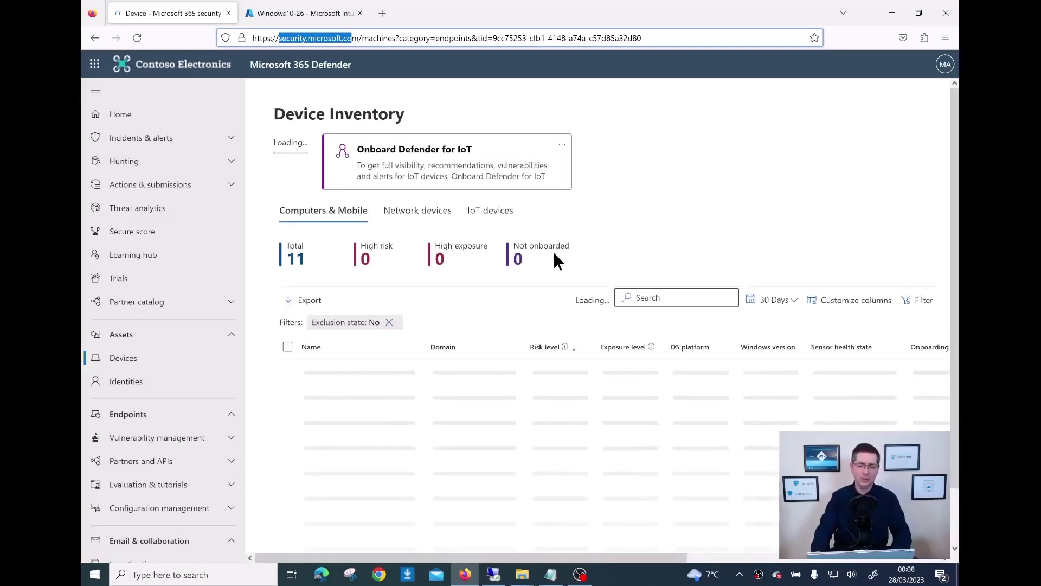
Check the windows10-26 entry in the Computers & Mobile inventory and open its device page
scroll(554, 255, down, 2)
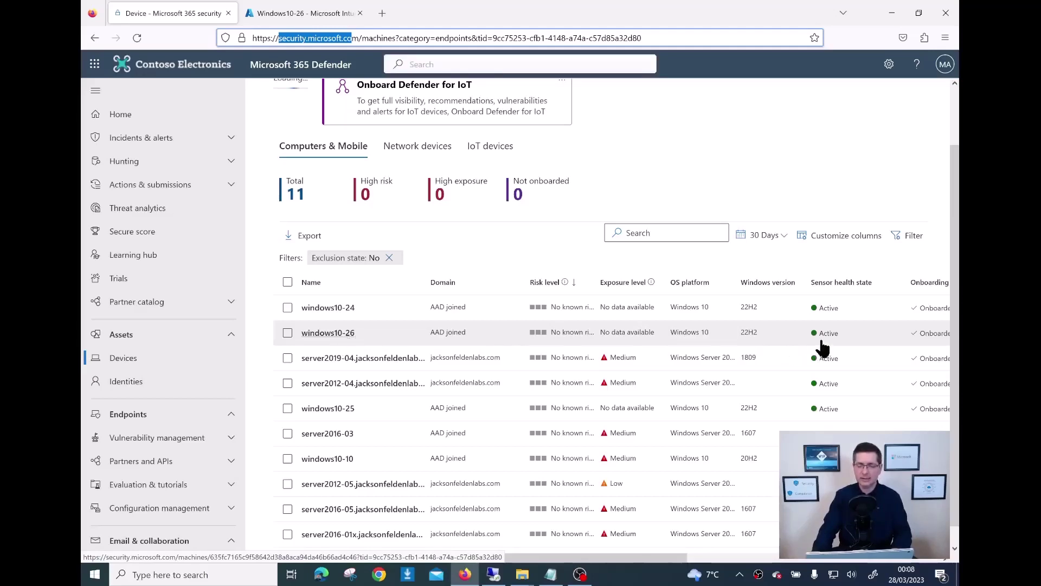
click(333, 334)
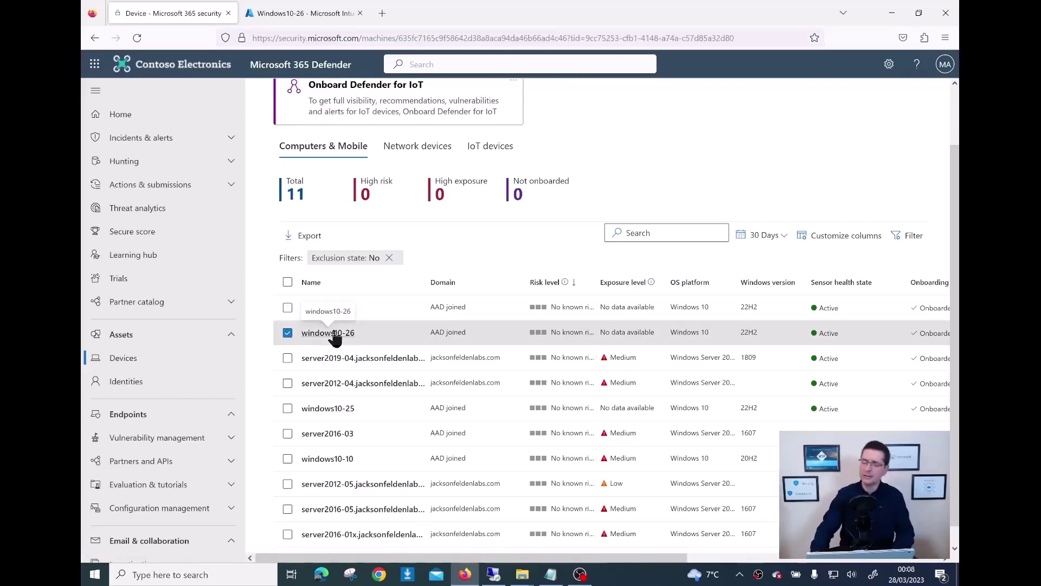
click(334, 334)
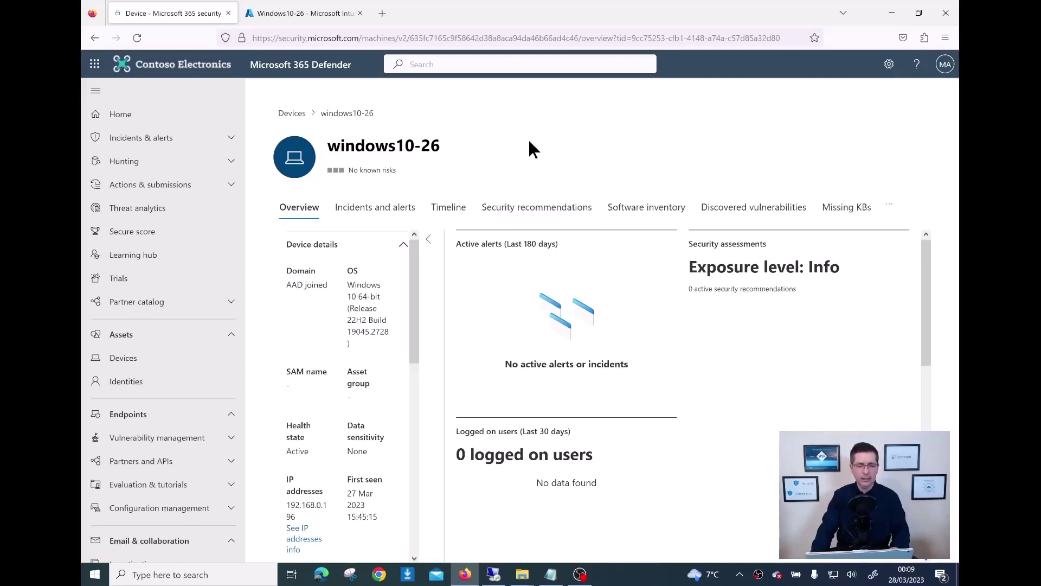
Return to Intune and open the check-in report of the MDE Onboarding for Win10-11 profile modified on 03/28/2023
click(300, 16)
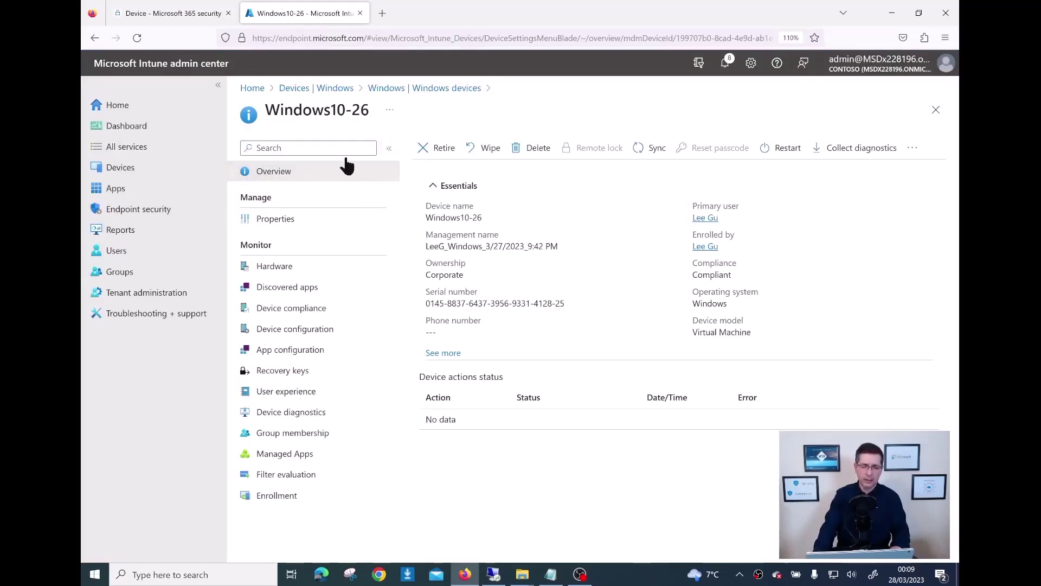
click(327, 92)
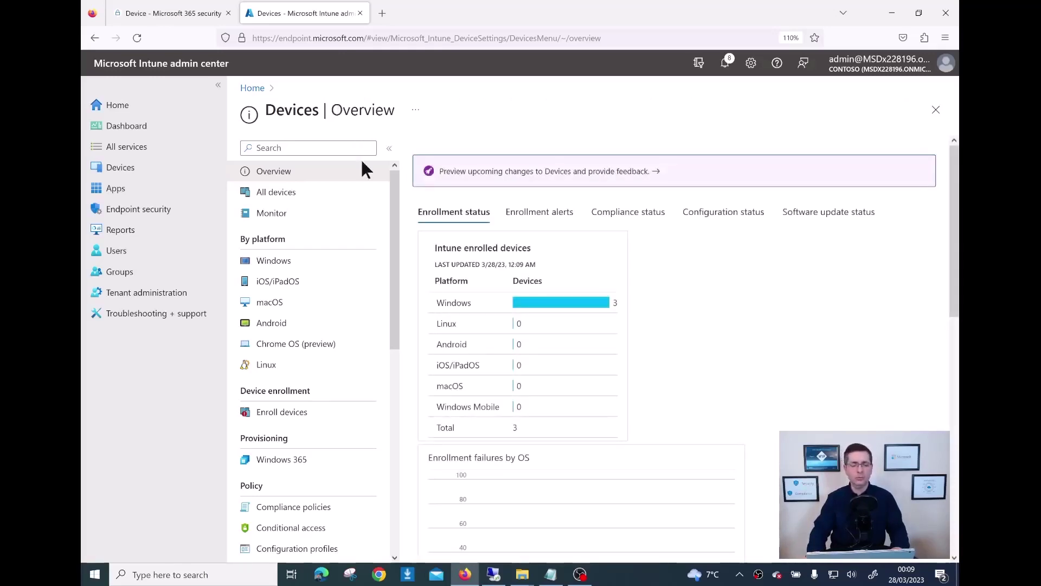
drag(396, 269, 397, 380)
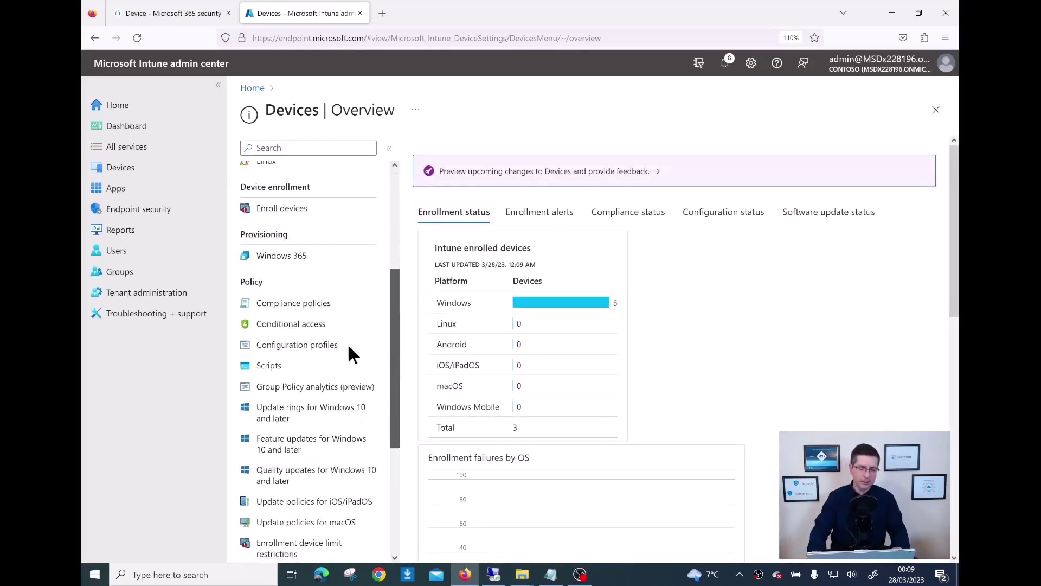
click(293, 346)
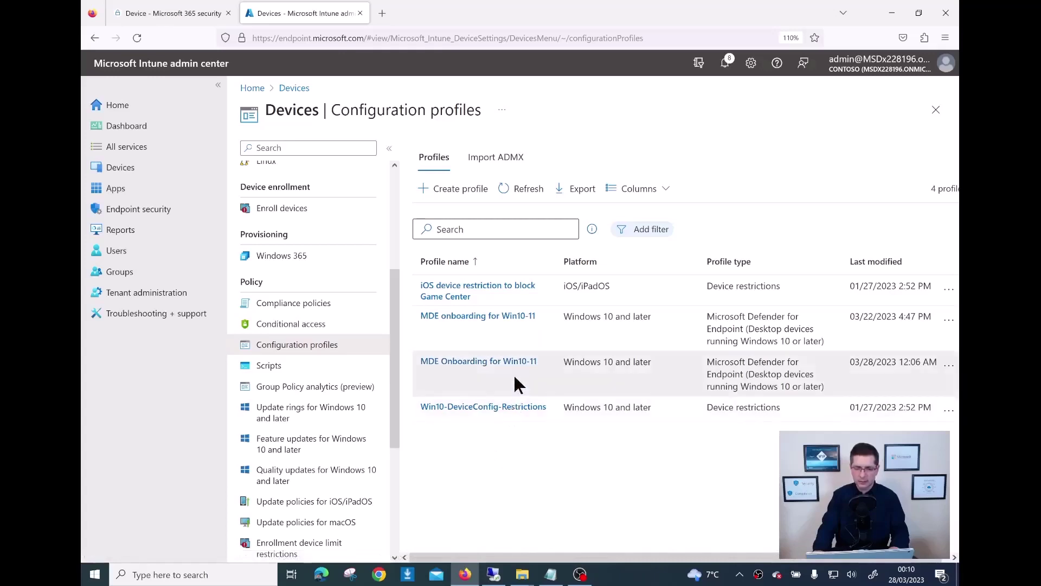
scroll(617, 556, right, 1)
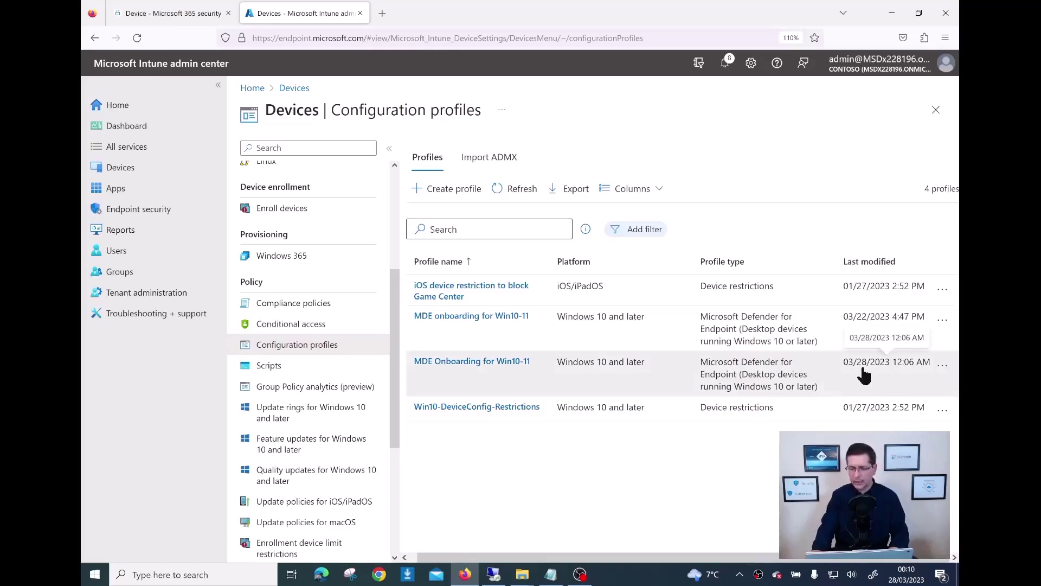
click(472, 361)
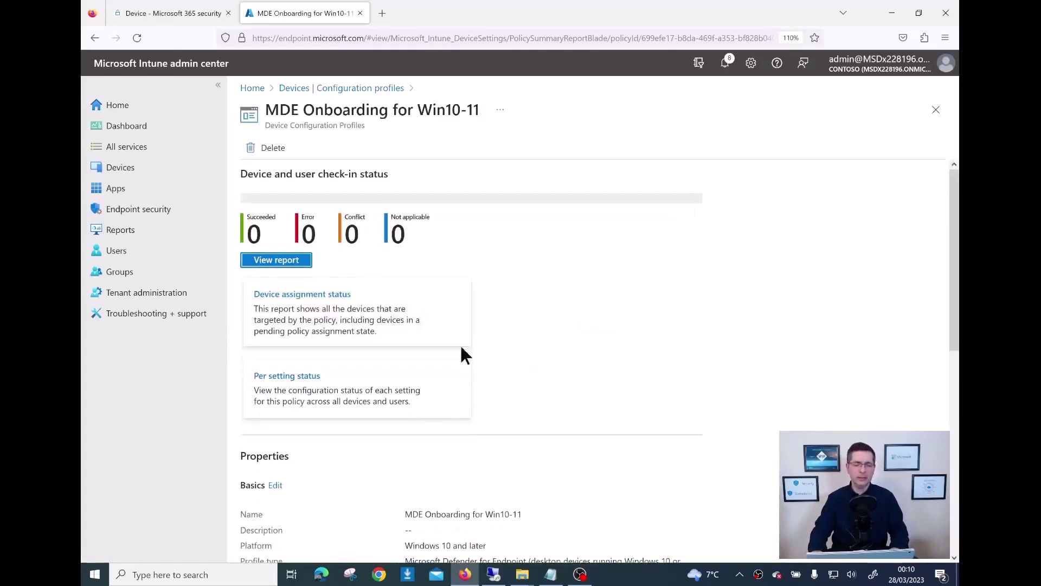
click(286, 260)
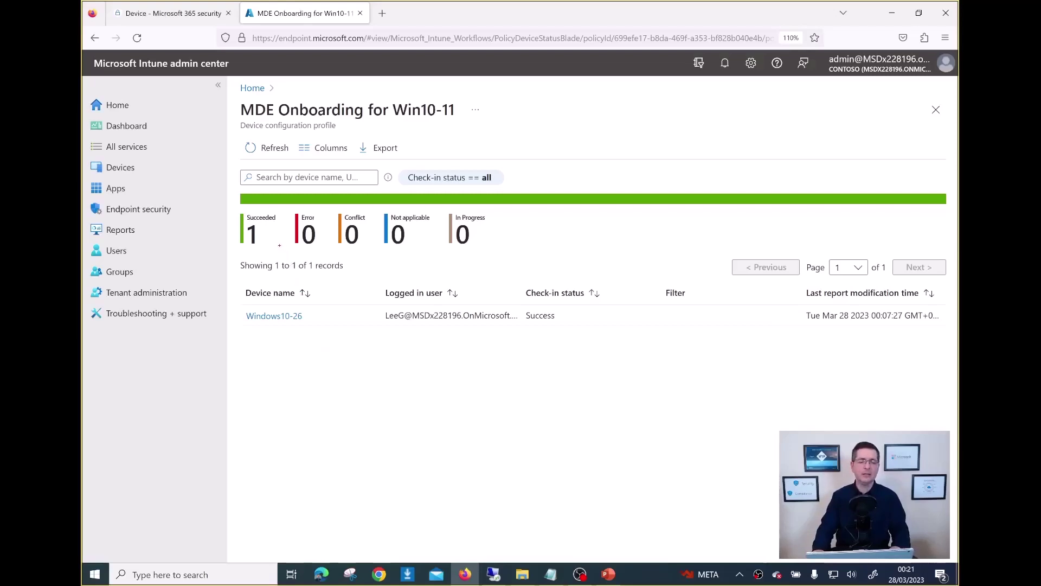
Mark the Succeeded count, the device name and the logged-in user in the check-in report for review, and clear the markings
mouse_move(265, 205)
mouse_down()
mouse_move(226, 218)
mouse_move(239, 248)
mouse_move(283, 221)
mouse_up()
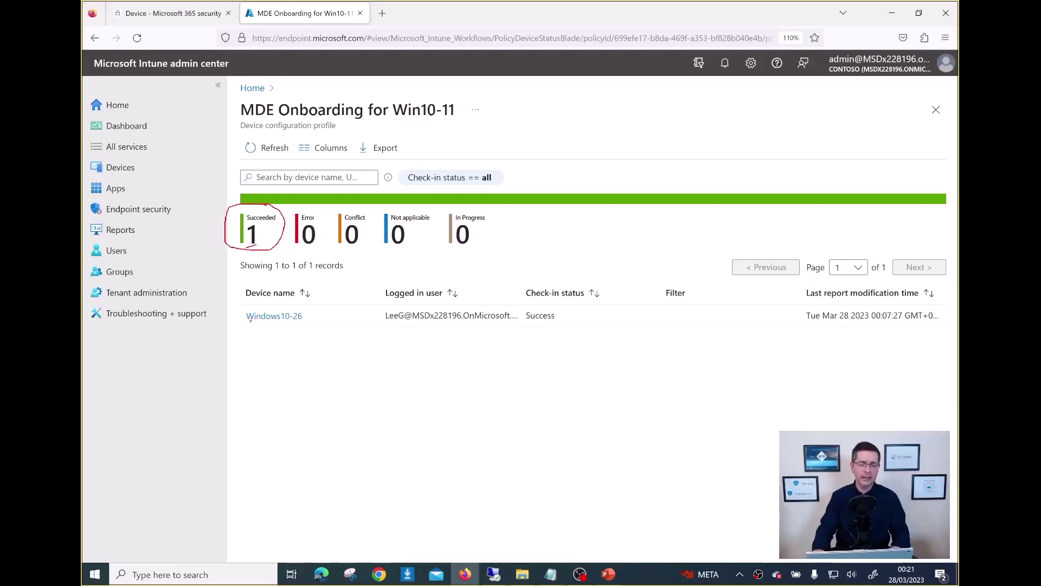
drag(250, 323, 291, 324)
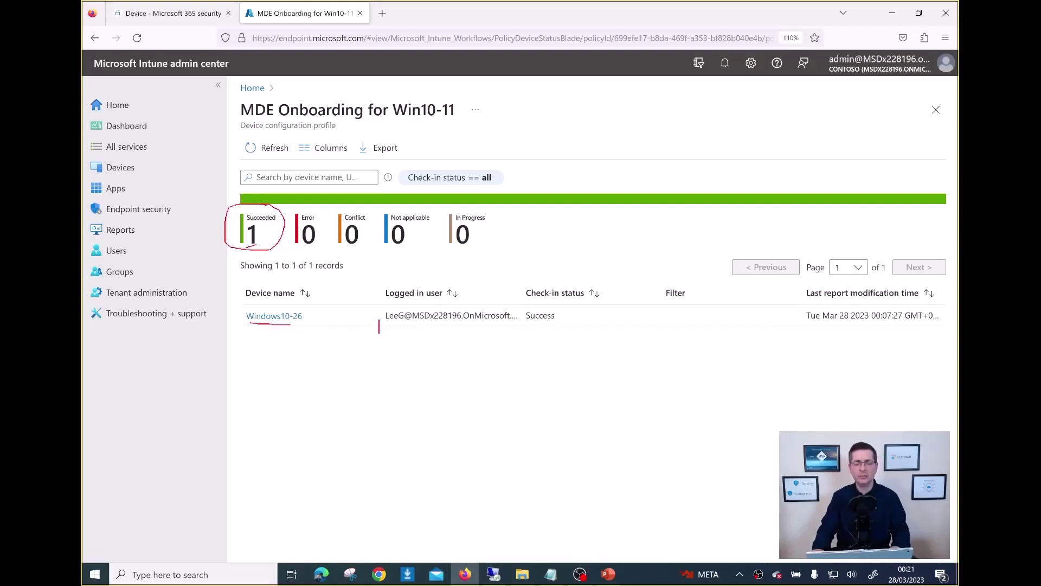
drag(379, 333, 434, 329)
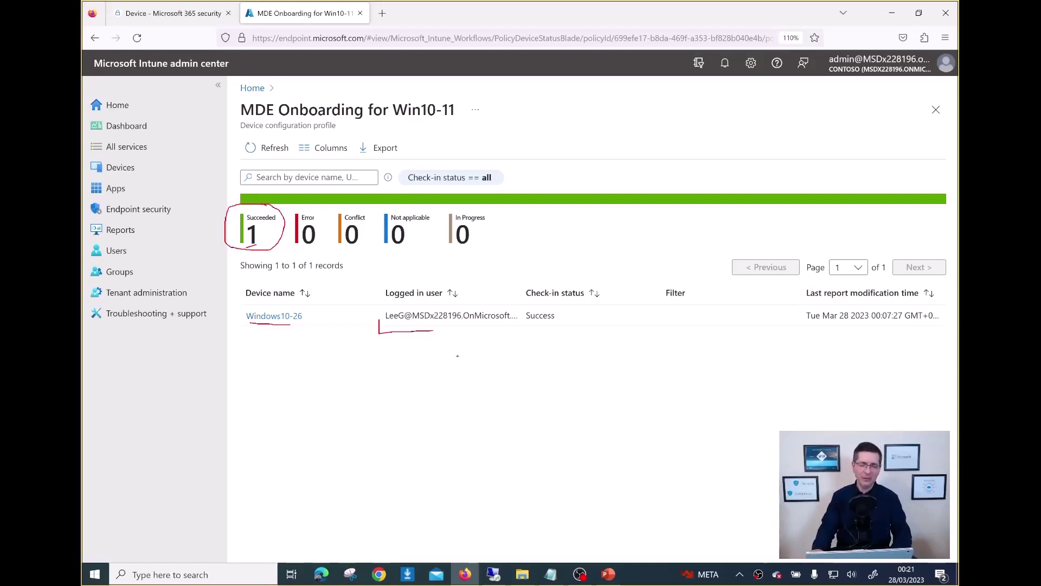
key(Escape)
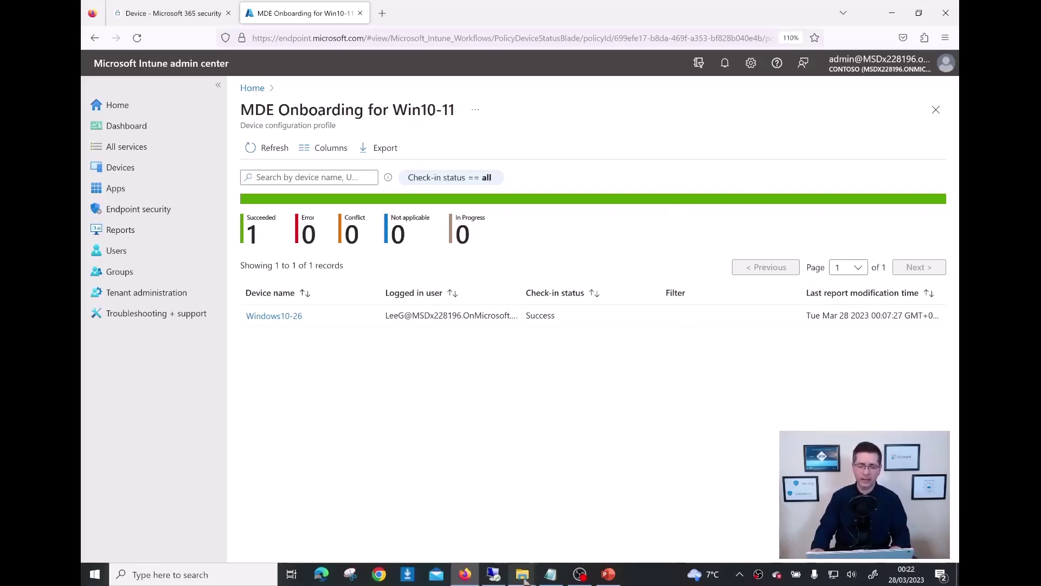
Switch to the Windows 10-26 virtual machine in the remote session and open Registry Editor with elevation allowed
click(501, 575)
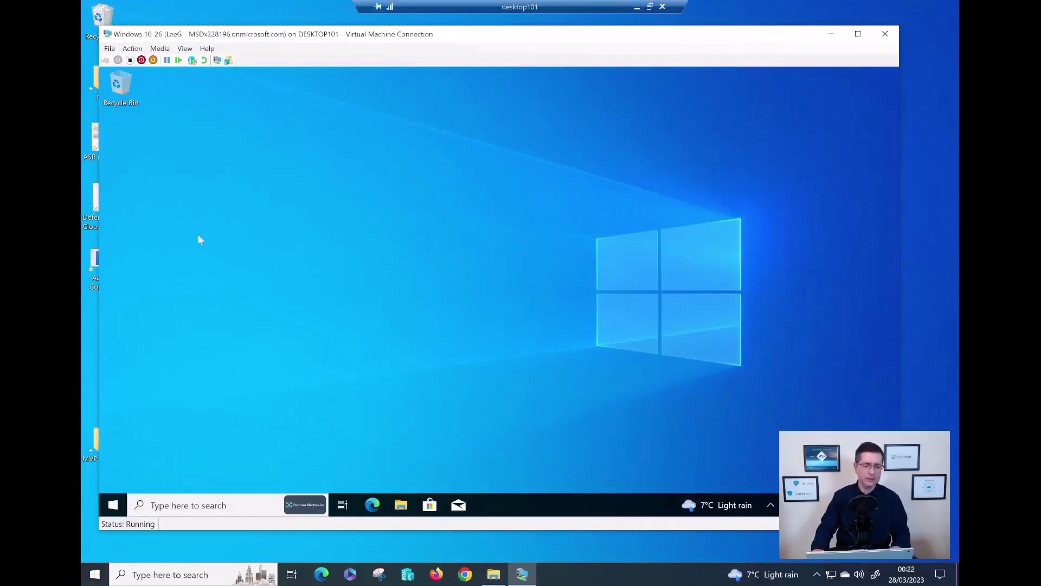
click(114, 507)
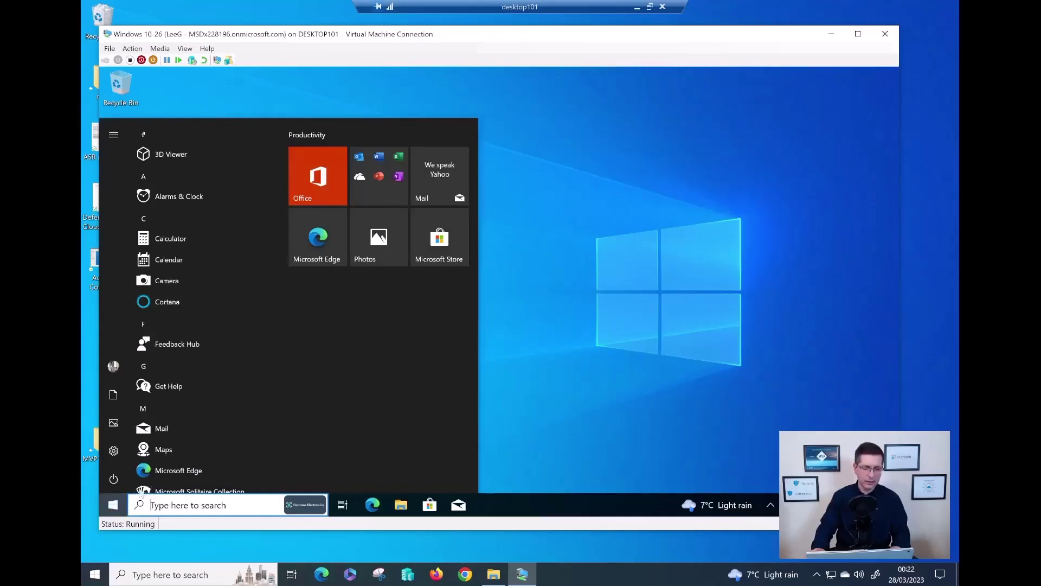
text(reg)
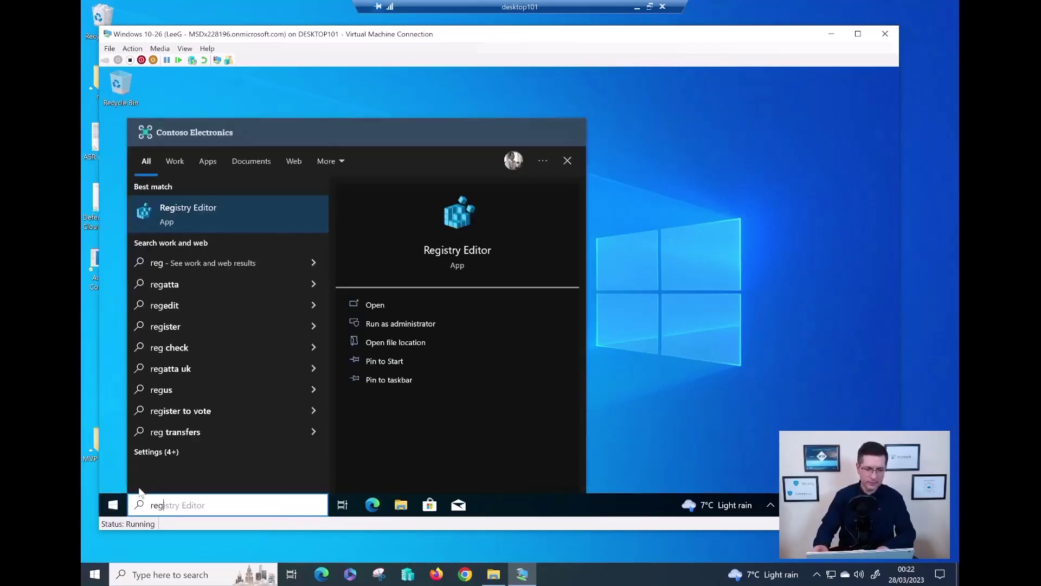
click(193, 219)
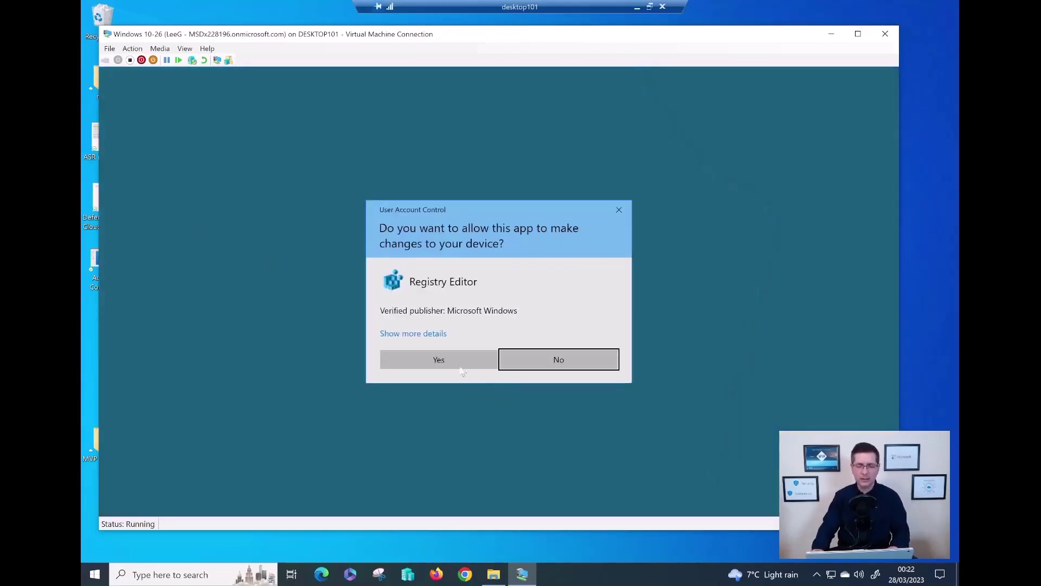
click(450, 359)
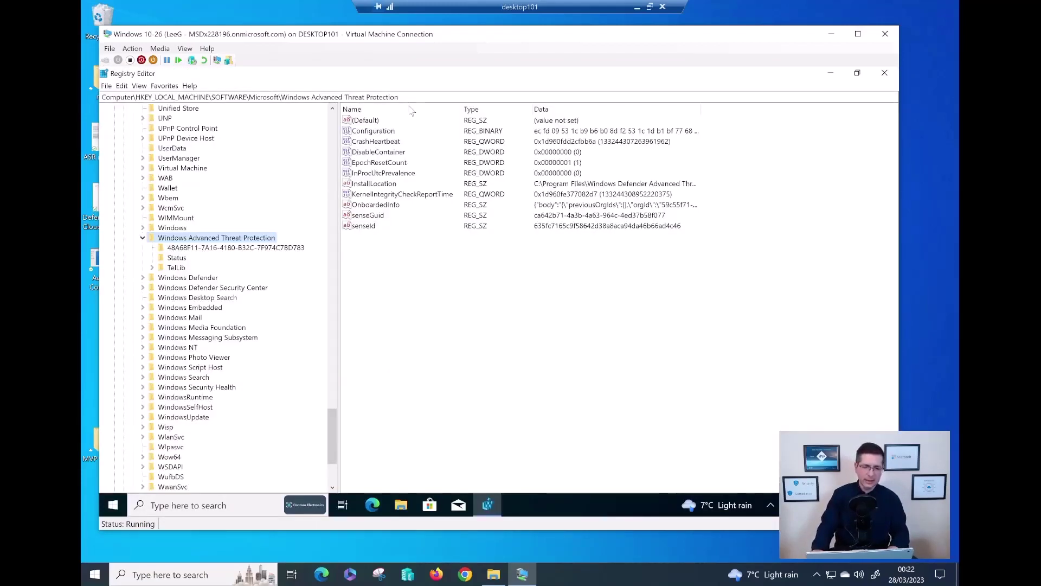
Examine the registry path HKEY_LOCAL_MACHINE\SOFTWARE\Microsoft\Windows Advanced Threat Protection
drag(401, 97, 102, 96)
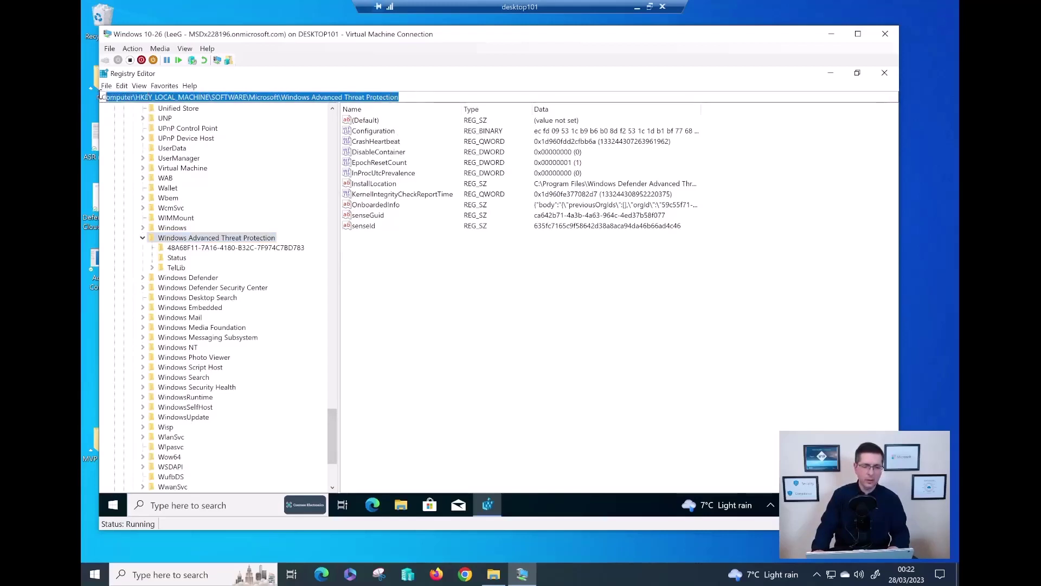
click(206, 98)
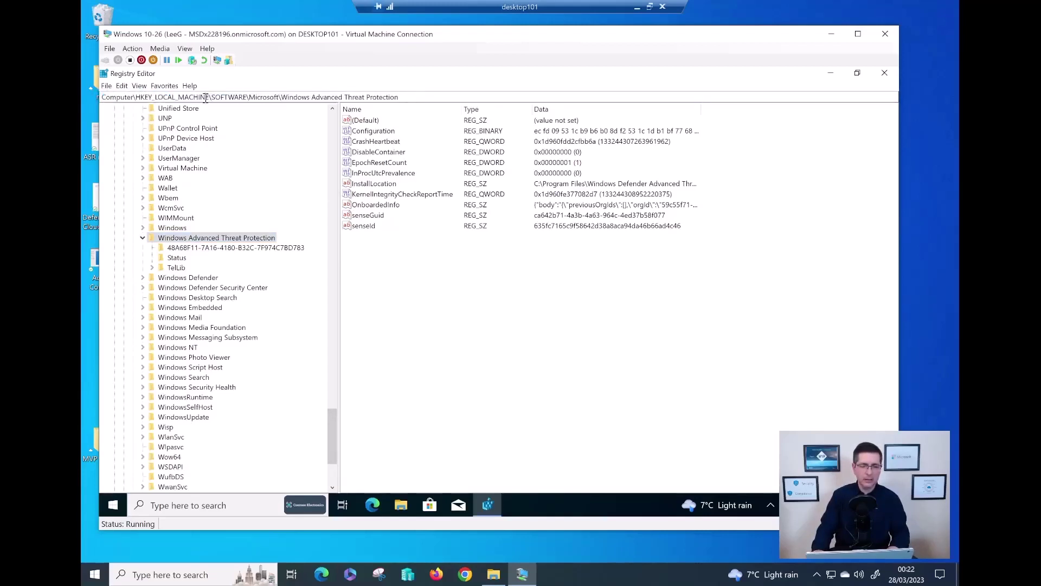
drag(212, 96, 400, 97)
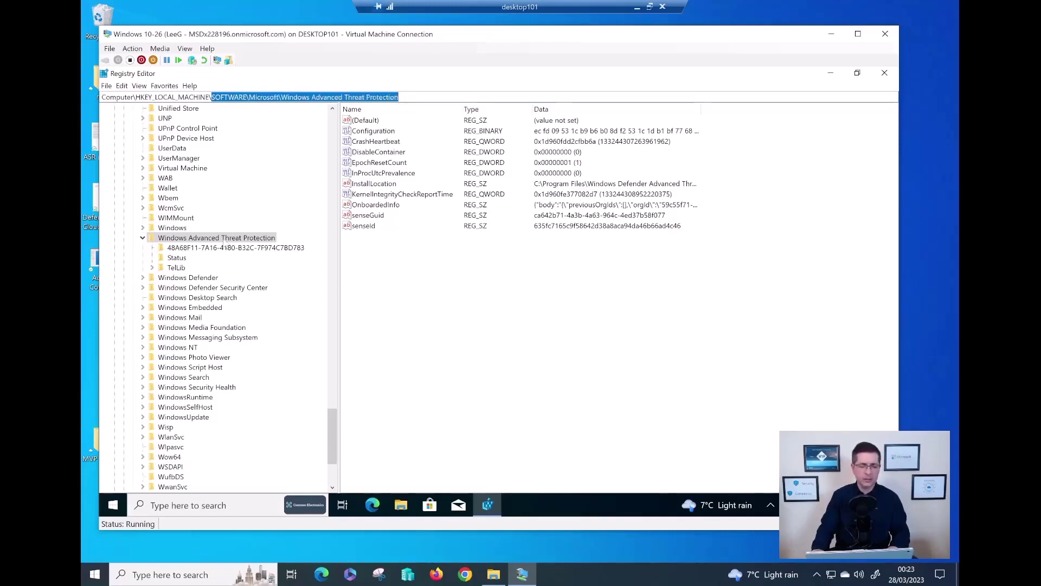
click(465, 261)
Examine the OnboardedInfo, senseGuid and senseId entries under the Windows Advanced Threat Protection key
click(396, 206)
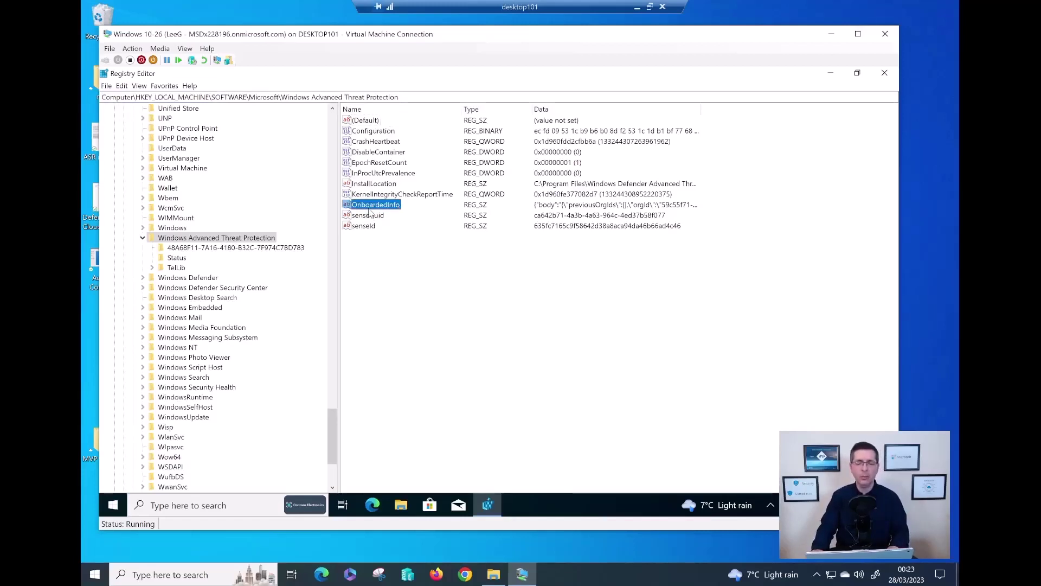
click(531, 218)
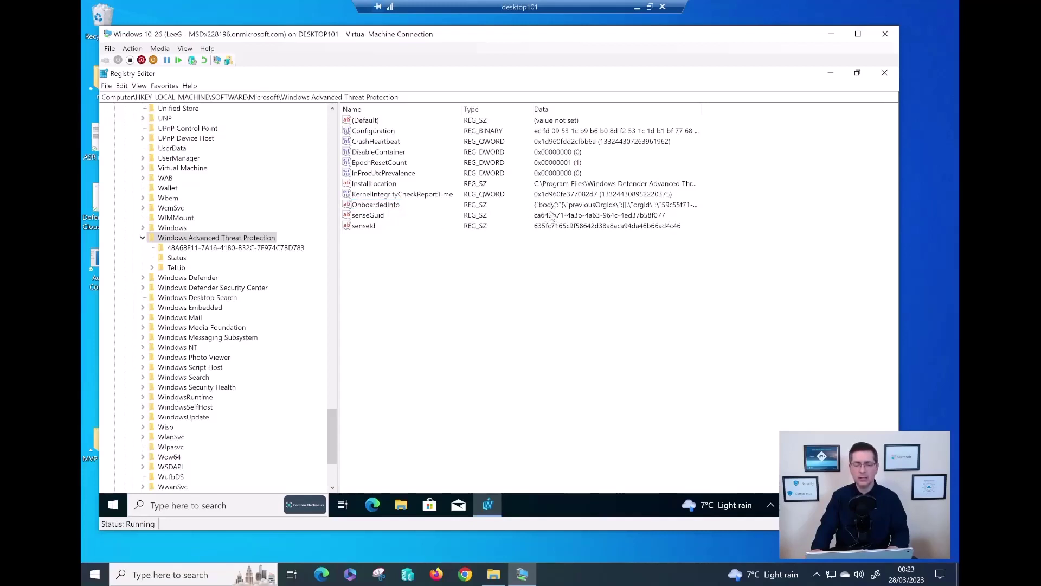
click(361, 225)
click(376, 217)
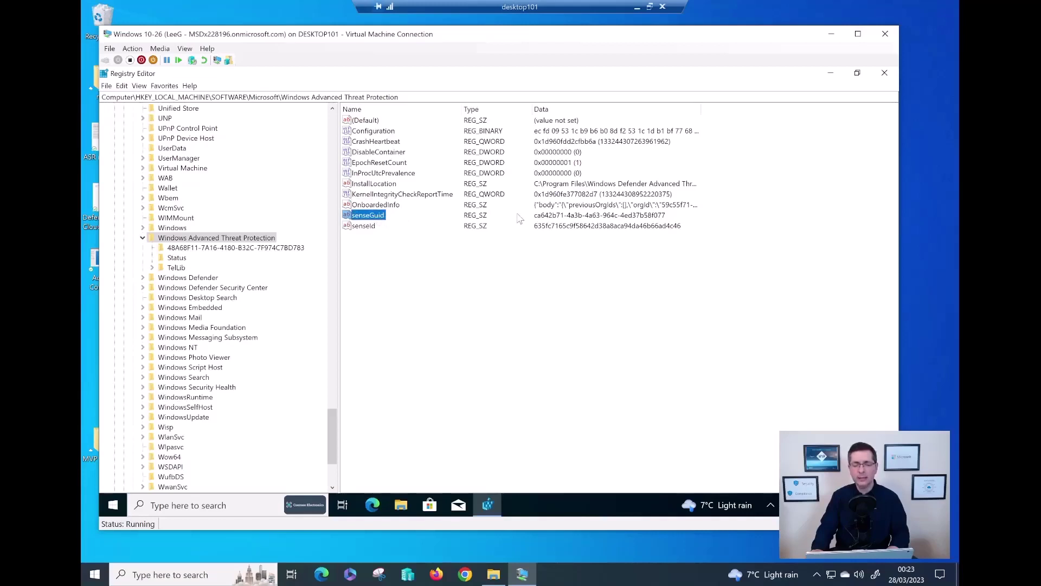
click(373, 227)
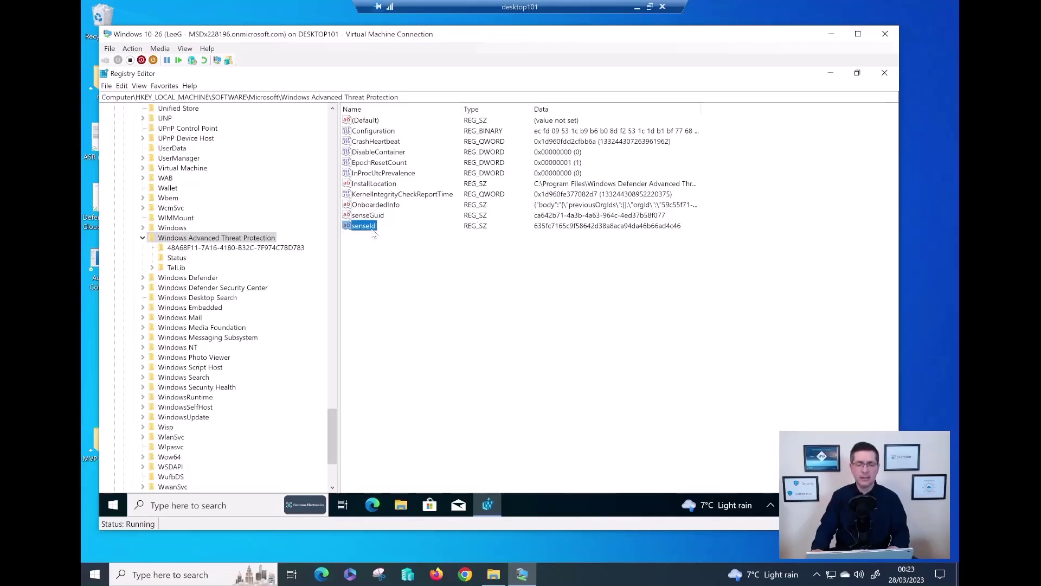